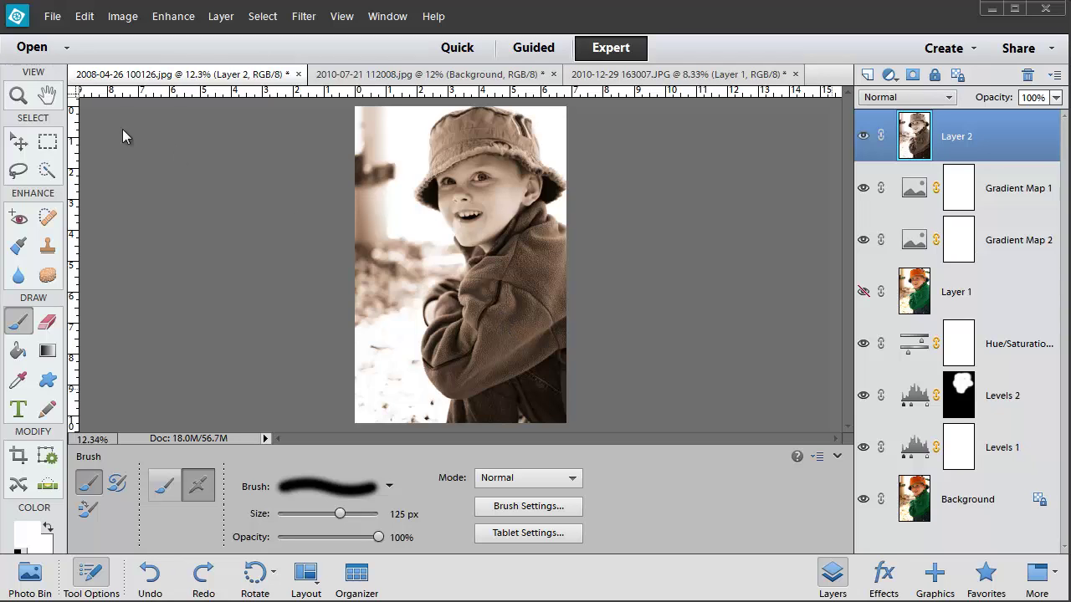
Zoom in on the boy's face and eye up to 100% to inspect detail
click(18, 96)
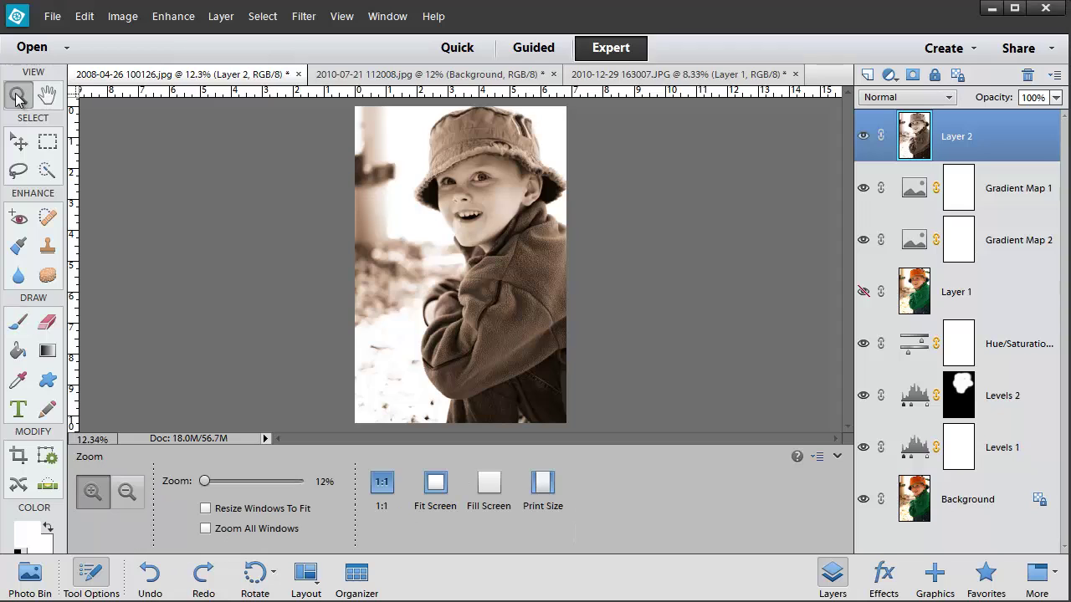
click(508, 233)
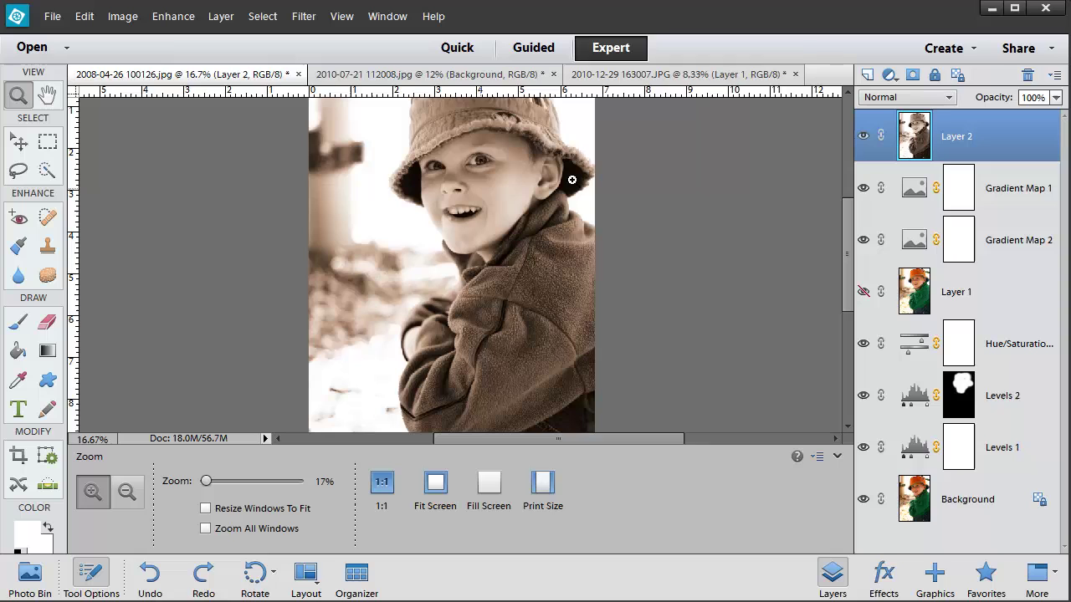
click(466, 162)
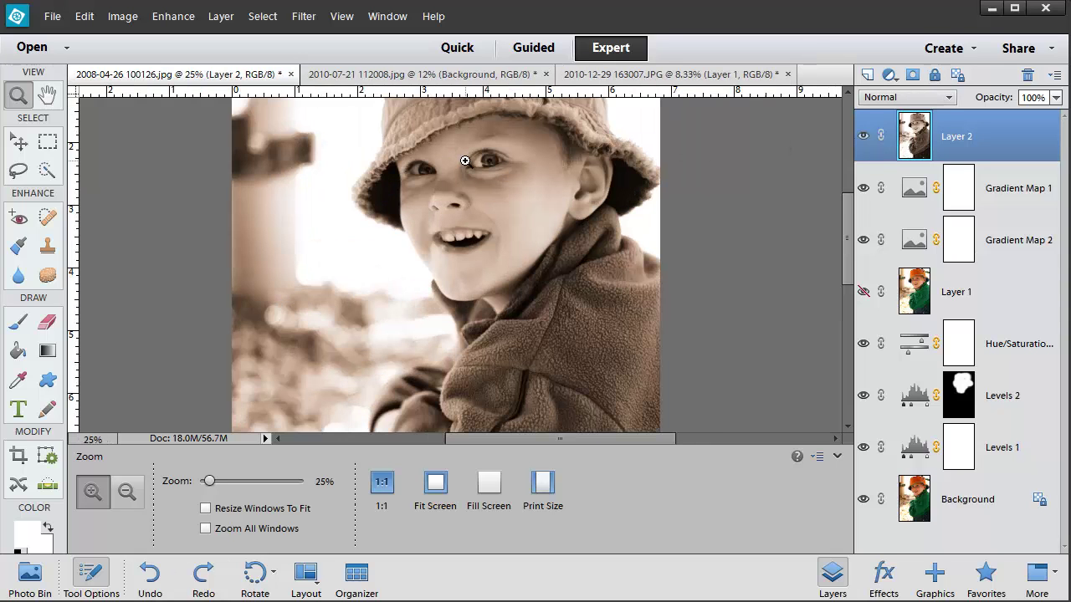
click(466, 161)
click(466, 161)
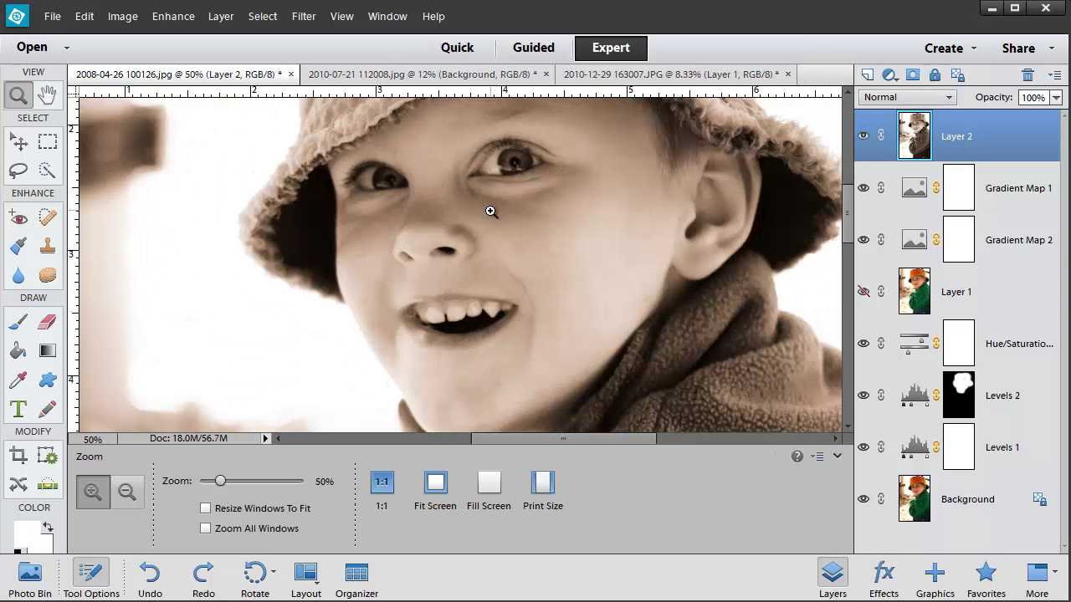
click(528, 289)
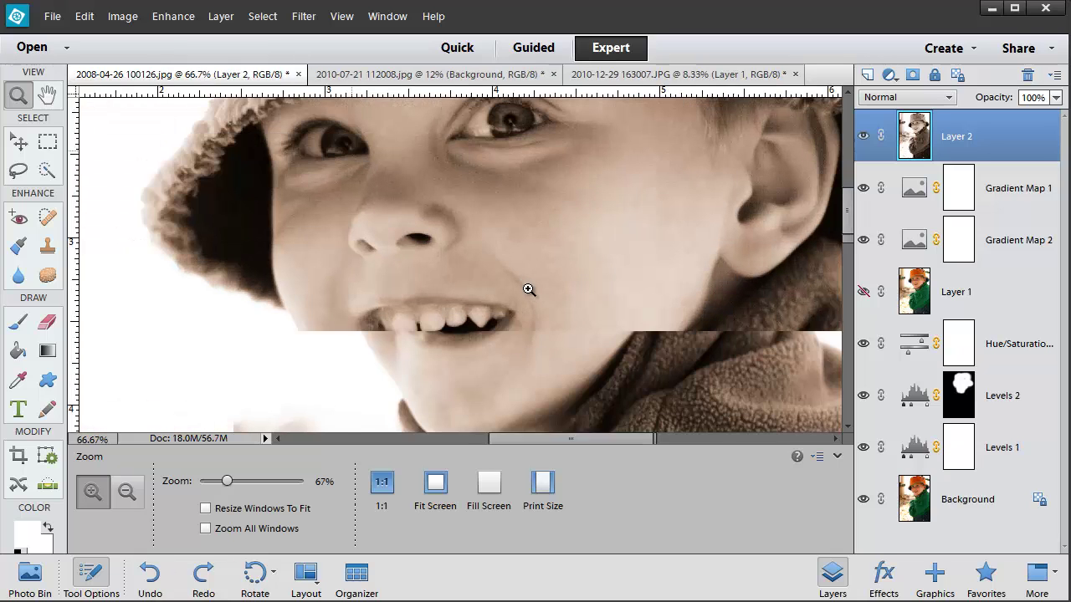
click(353, 168)
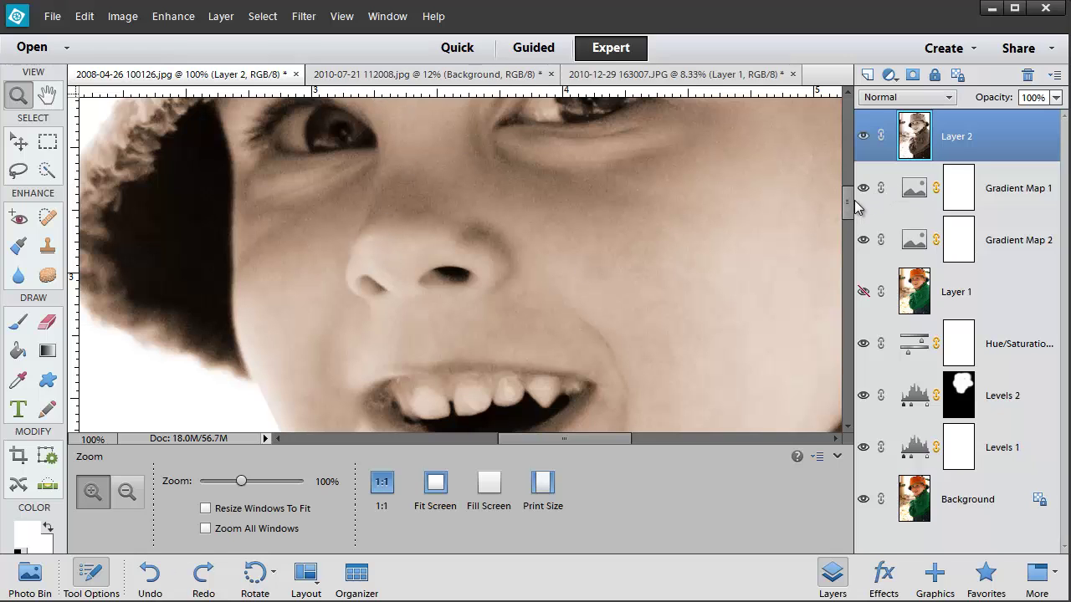
drag(848, 205, 842, 181)
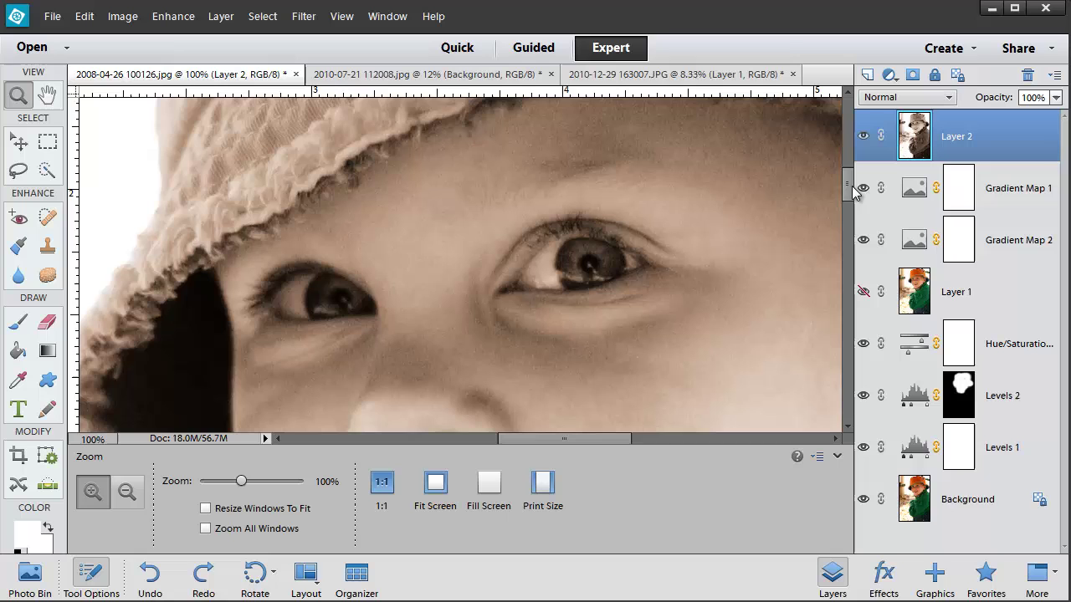
mouse_move(853, 193)
mouse_down()
mouse_move(852, 229)
mouse_move(852, 194)
mouse_up()
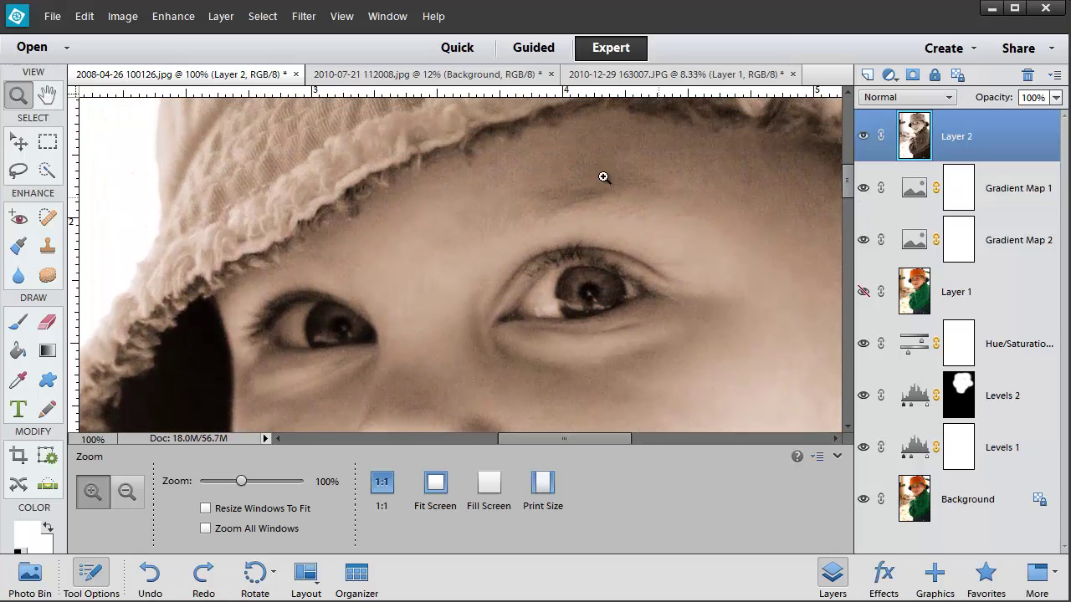
Zoom back out until the whole photo fits the view
click(342, 17)
click(355, 79)
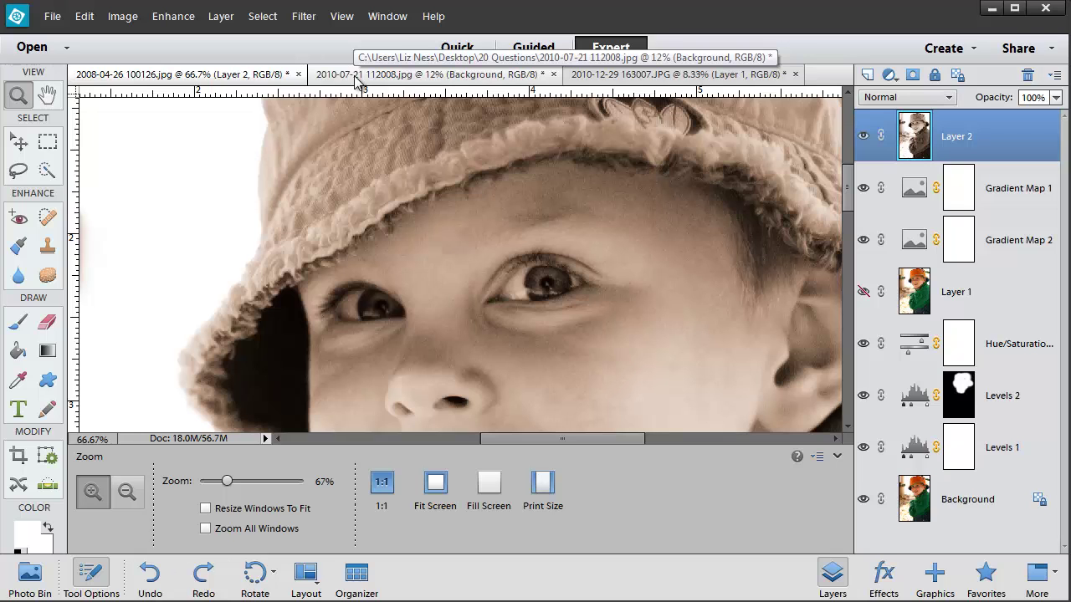
key(ctrl+minus)
key(ctrl+minus)
key(ctrl+minus)
key(ctrl+minus)
key(ctrl+minus)
key(ctrl+minus)
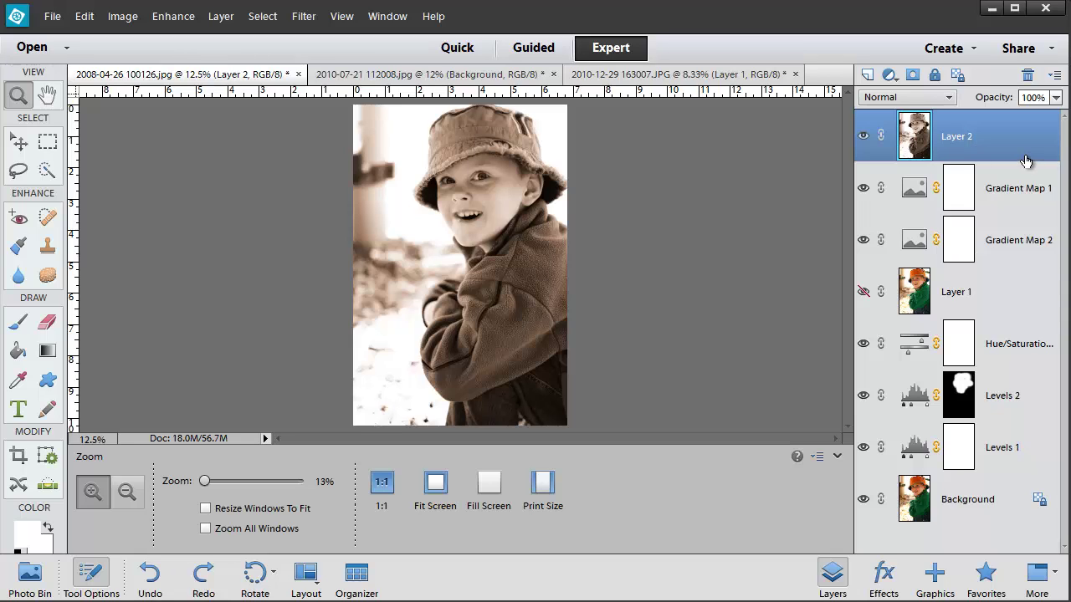
Duplicate Layer 2 and set a High Pass filter radius of 2 pixels on the copy
key(ctrl+j)
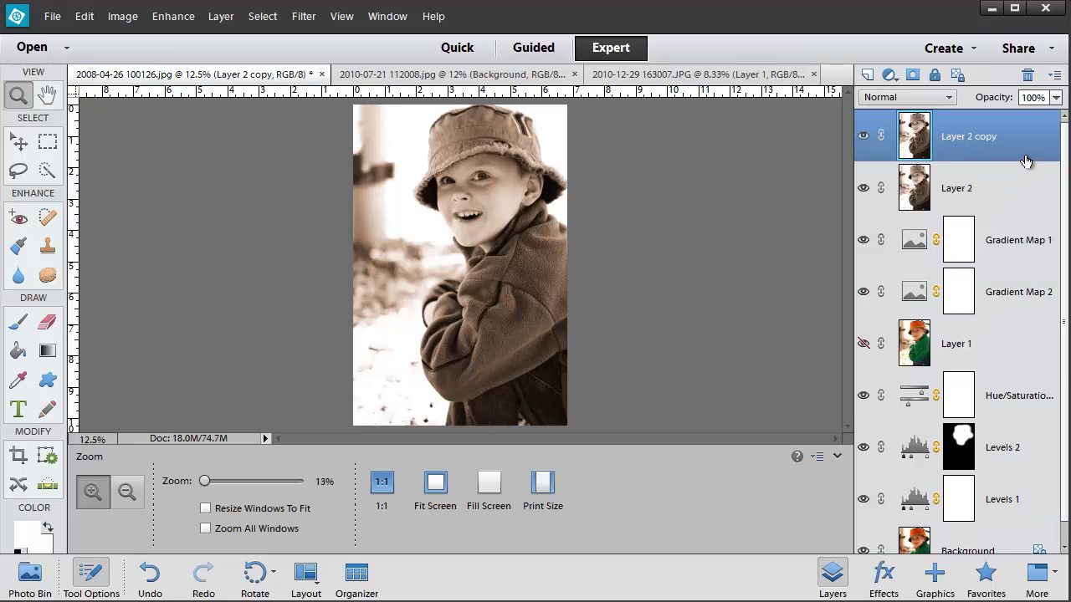
click(292, 20)
mouse_move(431, 285)
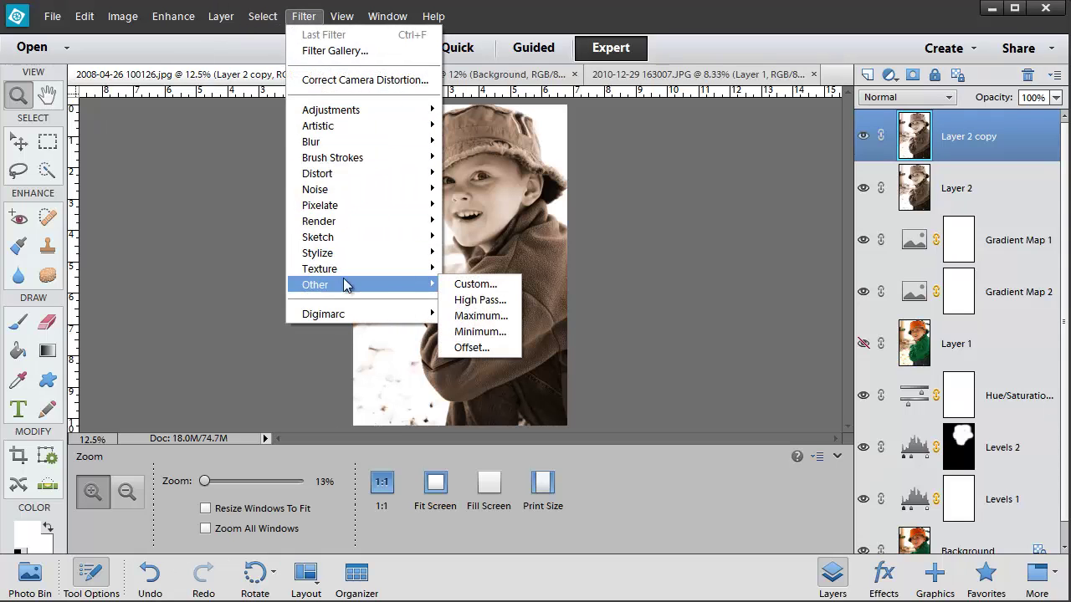
click(477, 299)
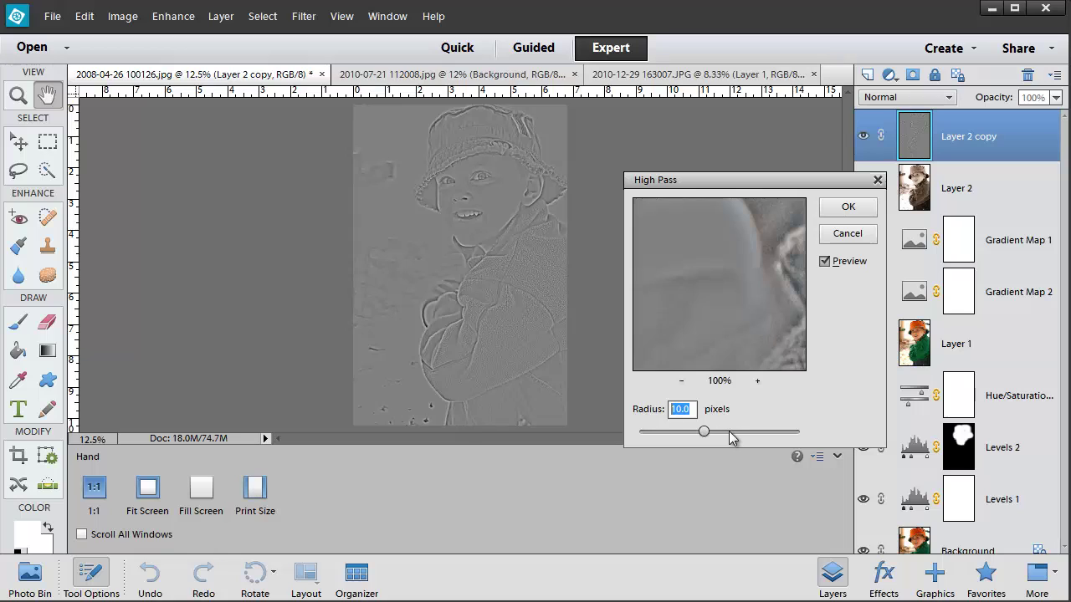
text(2)
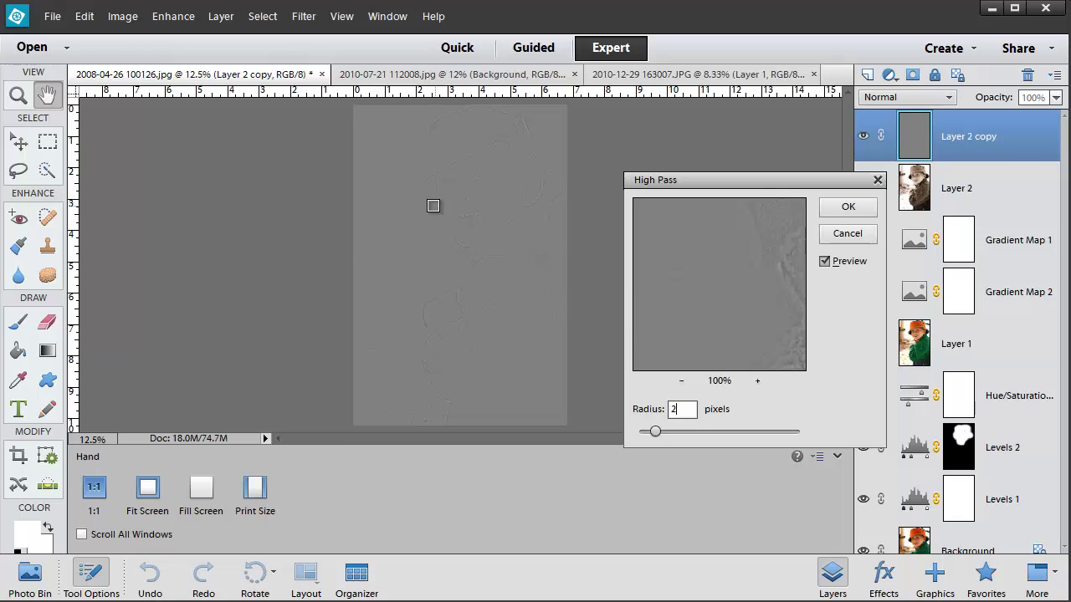
Compare the High Pass preview with the original and test larger radii before returning to 2
drag(773, 251, 706, 304)
drag(672, 229, 712, 342)
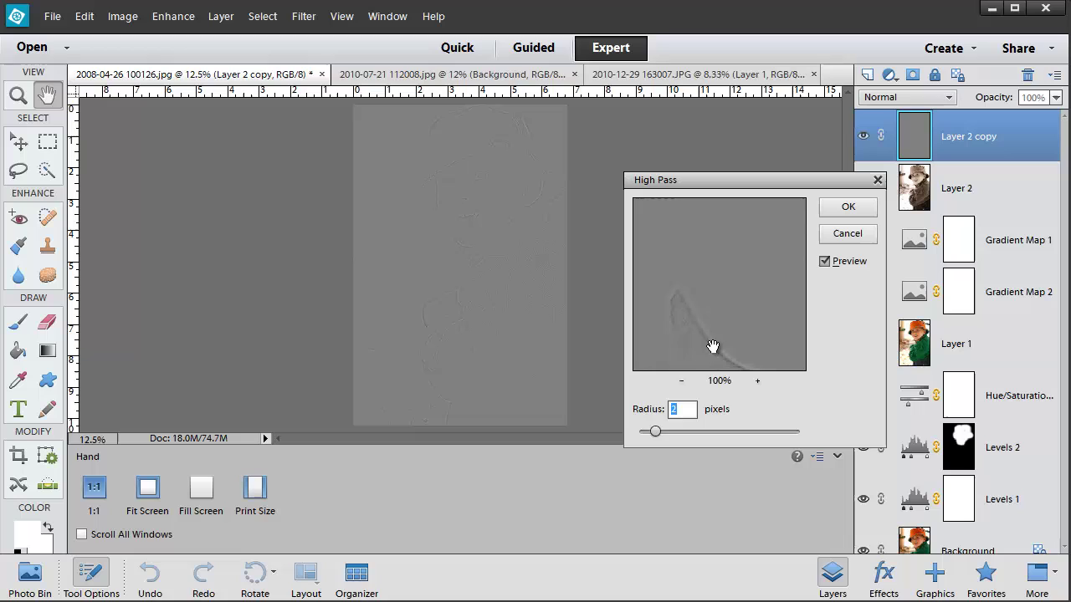
drag(705, 297, 712, 290)
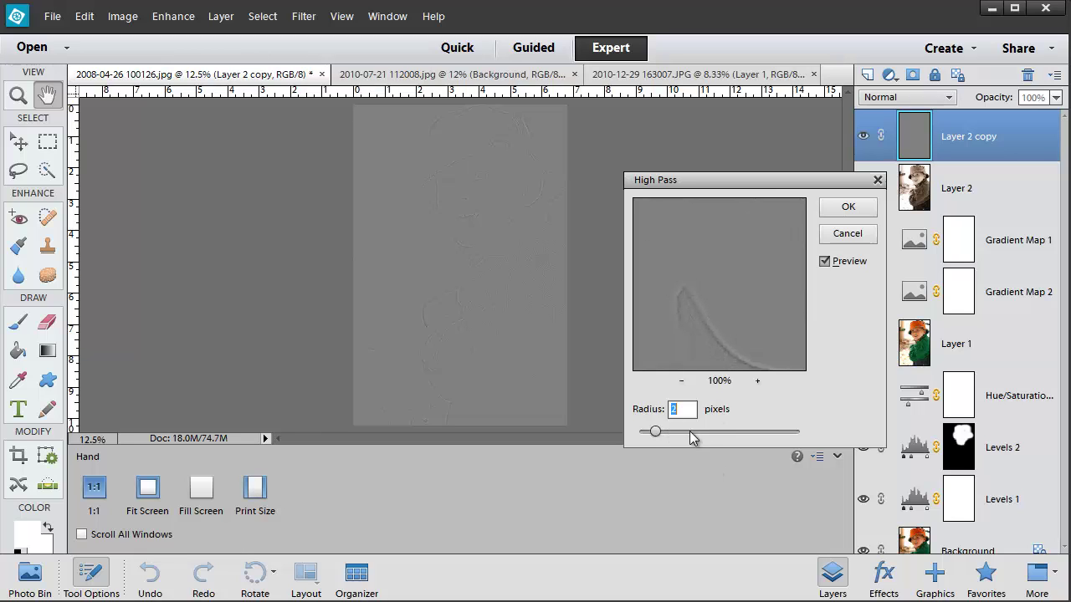
drag(655, 432, 692, 437)
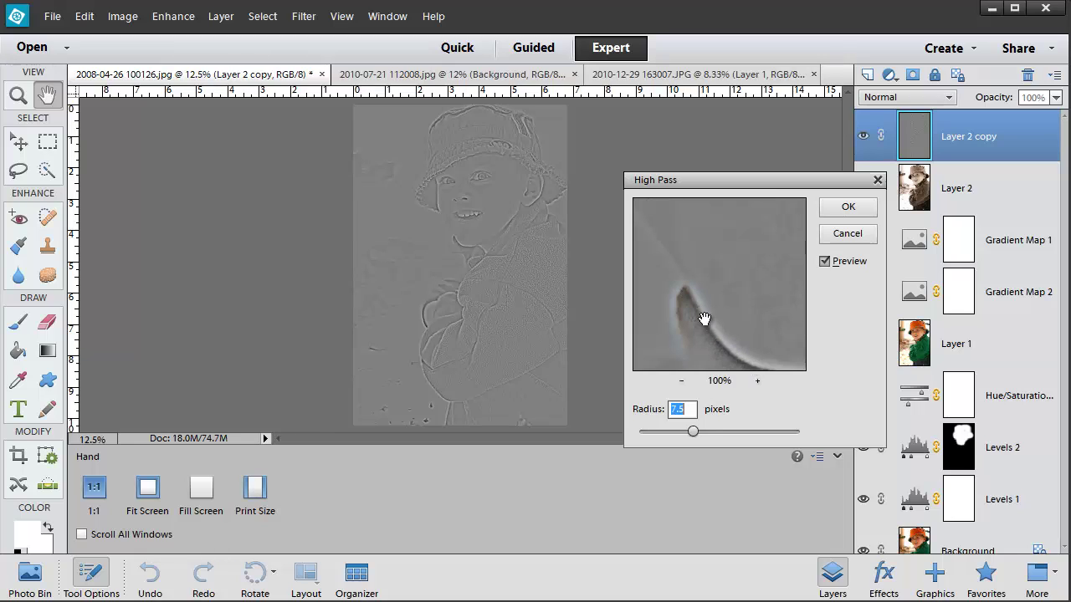
drag(693, 433, 655, 432)
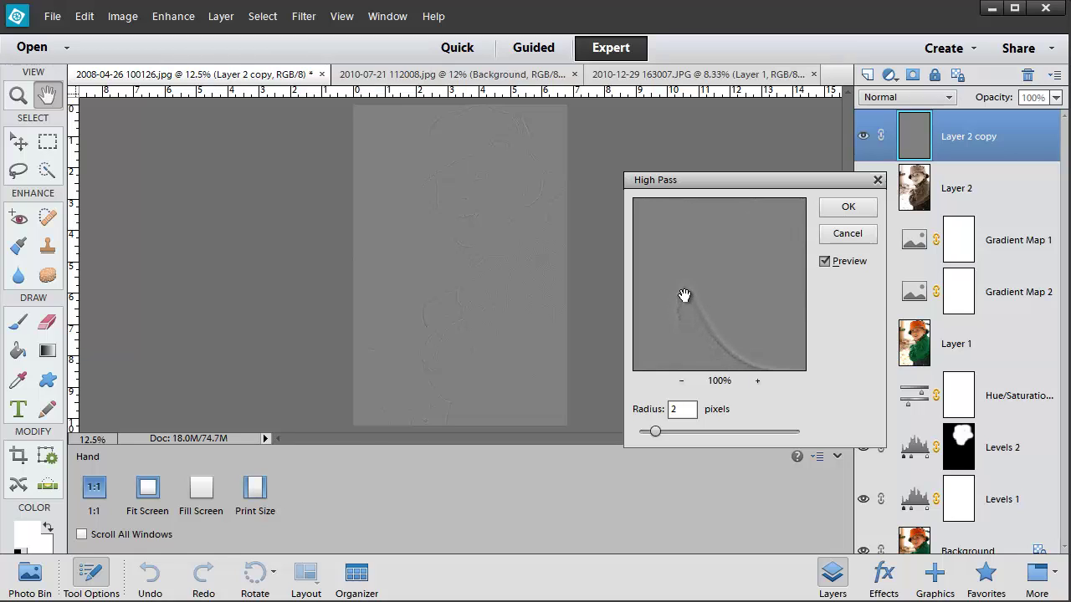
Apply the 2-pixel High Pass and set Layer 2 copy to Hard Light blending
click(849, 209)
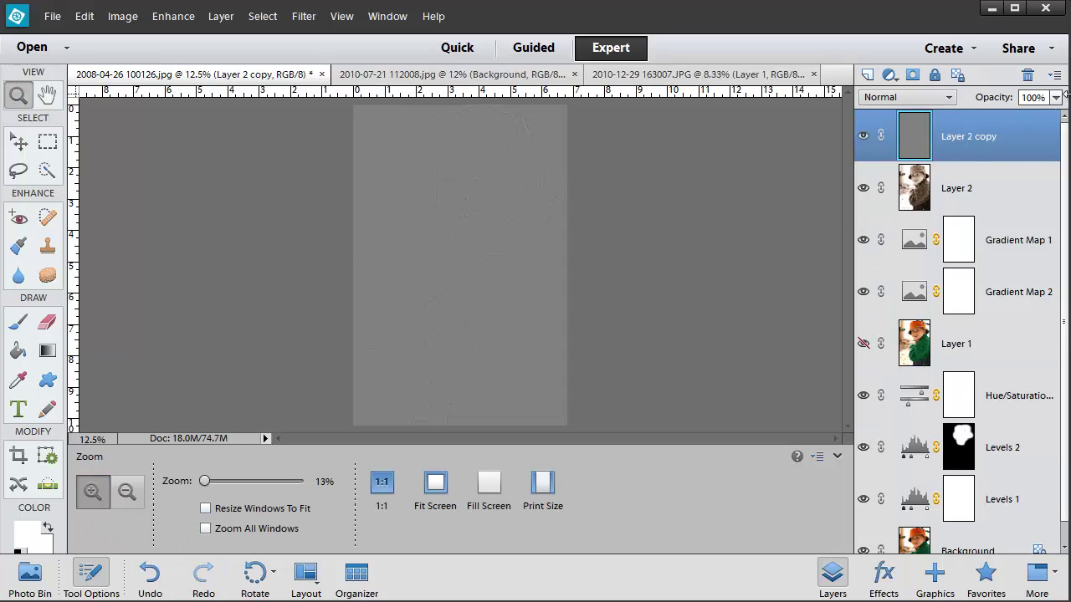
click(950, 99)
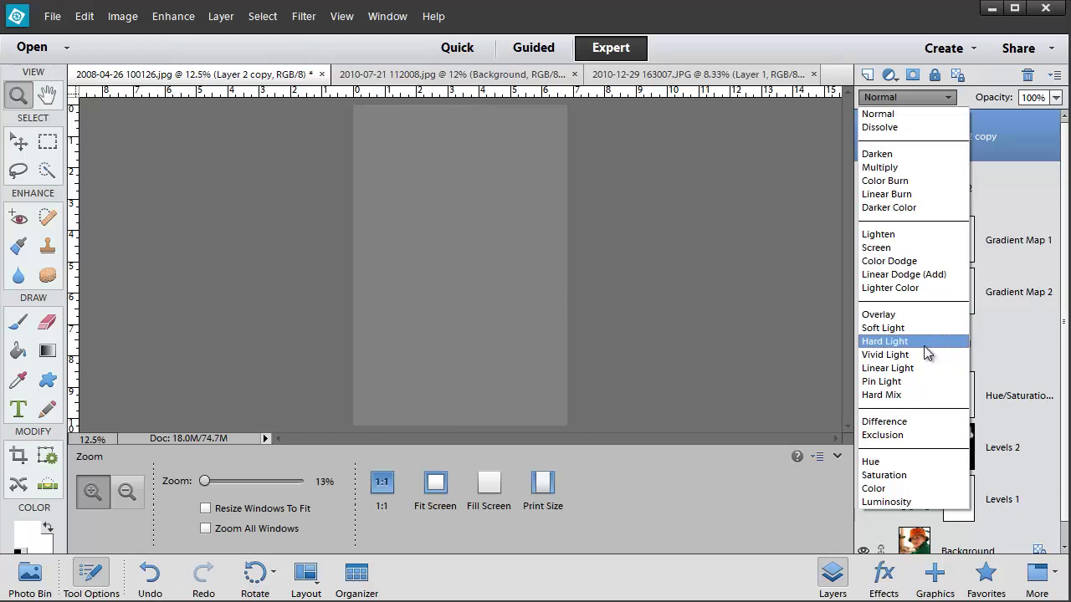
click(886, 342)
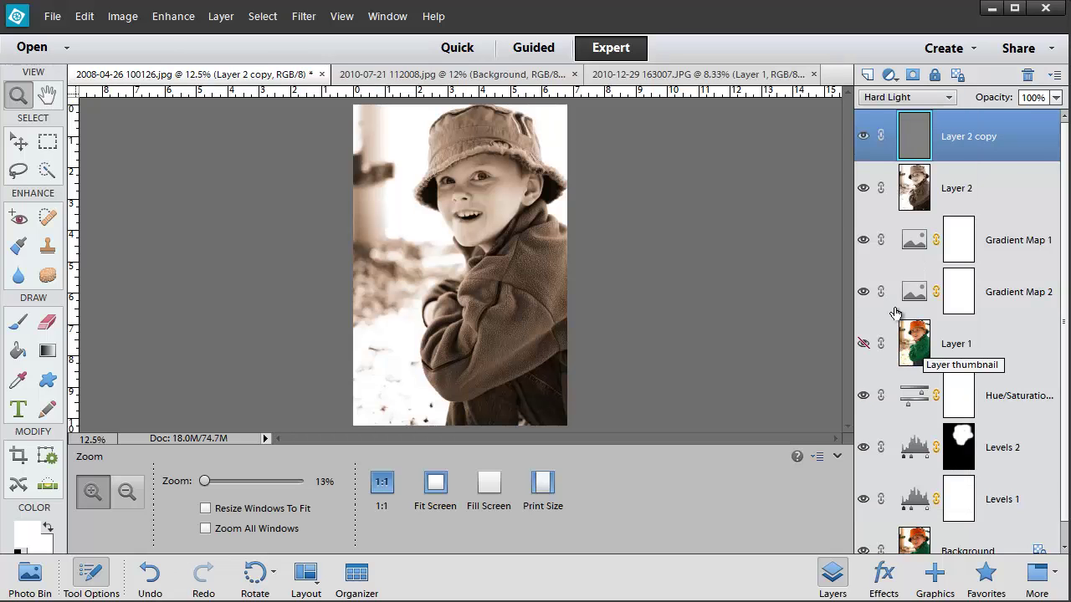
Toggle Layer 2 copy's visibility repeatedly to compare sharpened and original photo
click(864, 138)
click(864, 138)
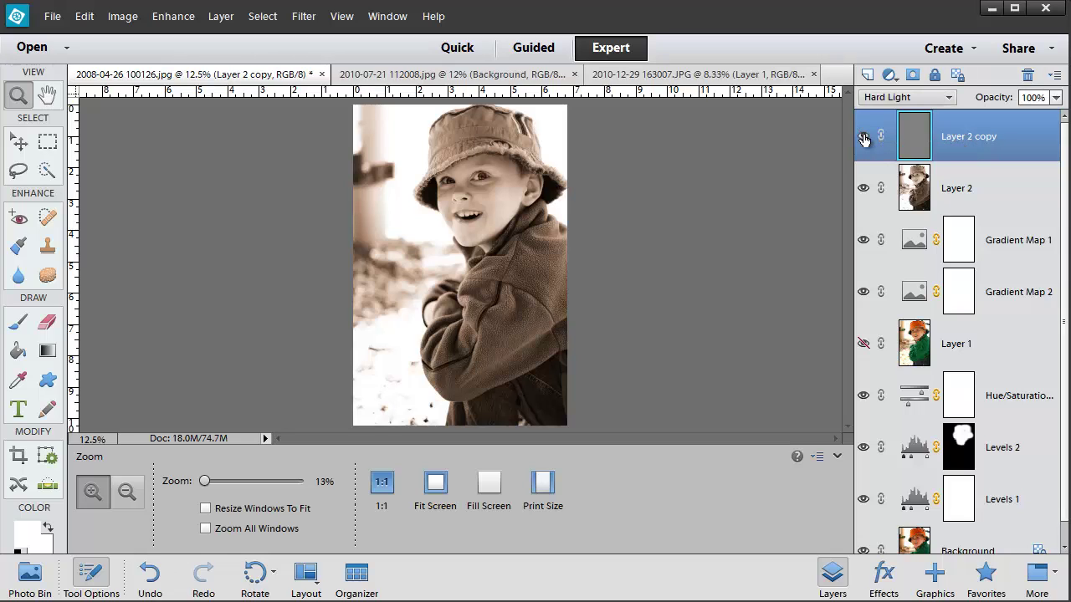
click(865, 138)
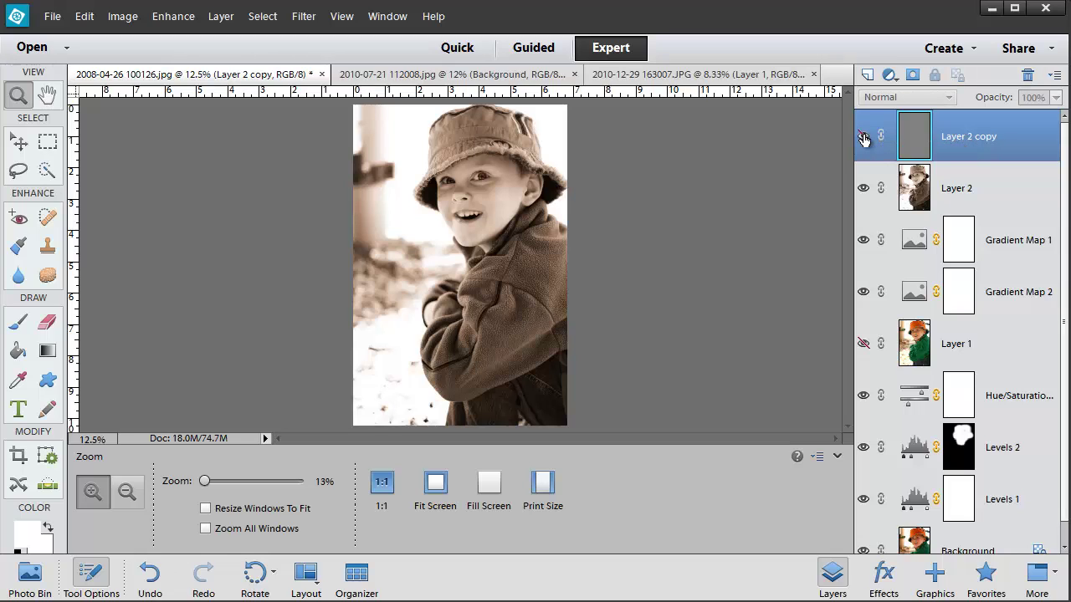
click(864, 138)
click(864, 138)
click(864, 138)
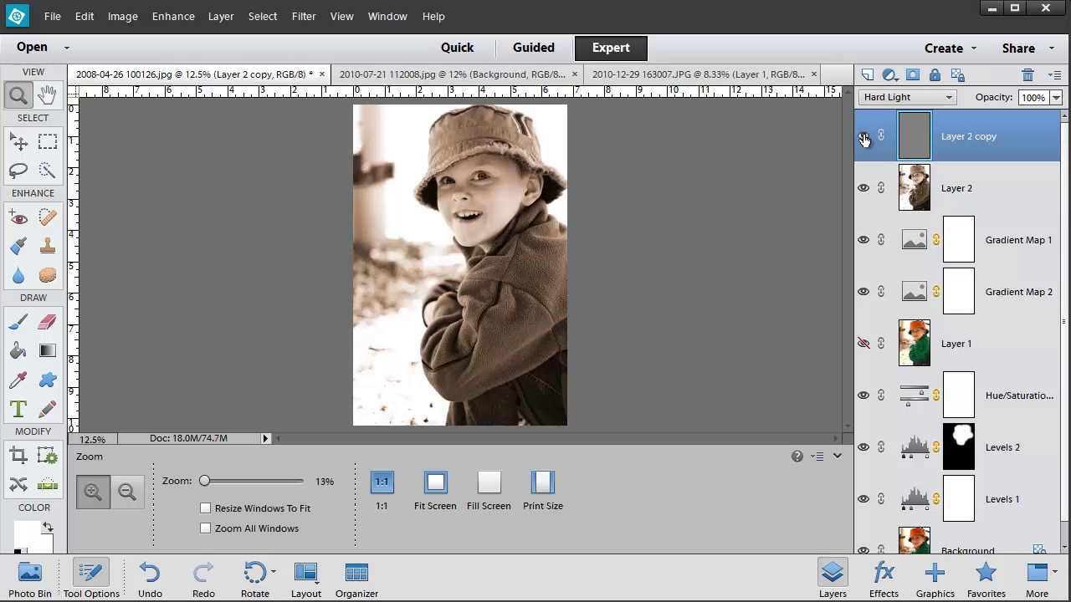
click(864, 138)
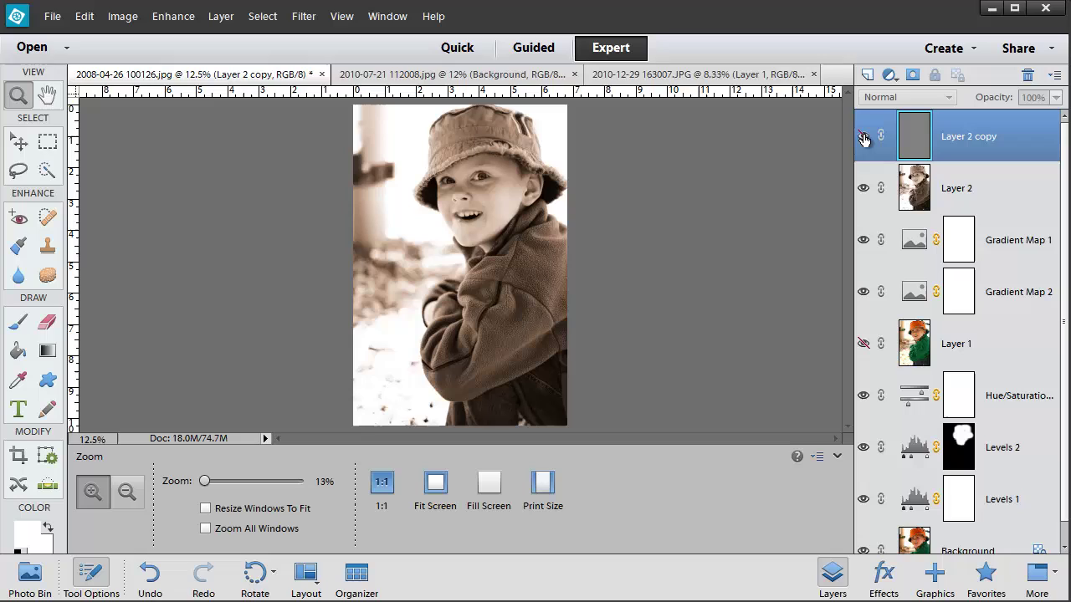
click(864, 138)
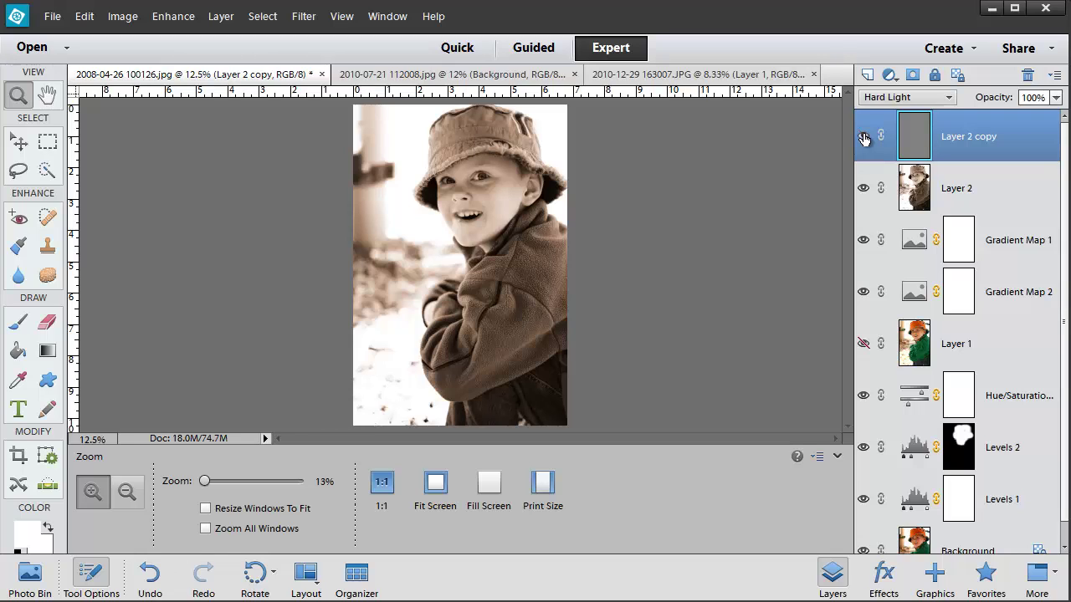
click(864, 138)
click(864, 139)
Zoom in on the boy's face, compare with Layer 2 copy toggled, then list blend modes
click(438, 185)
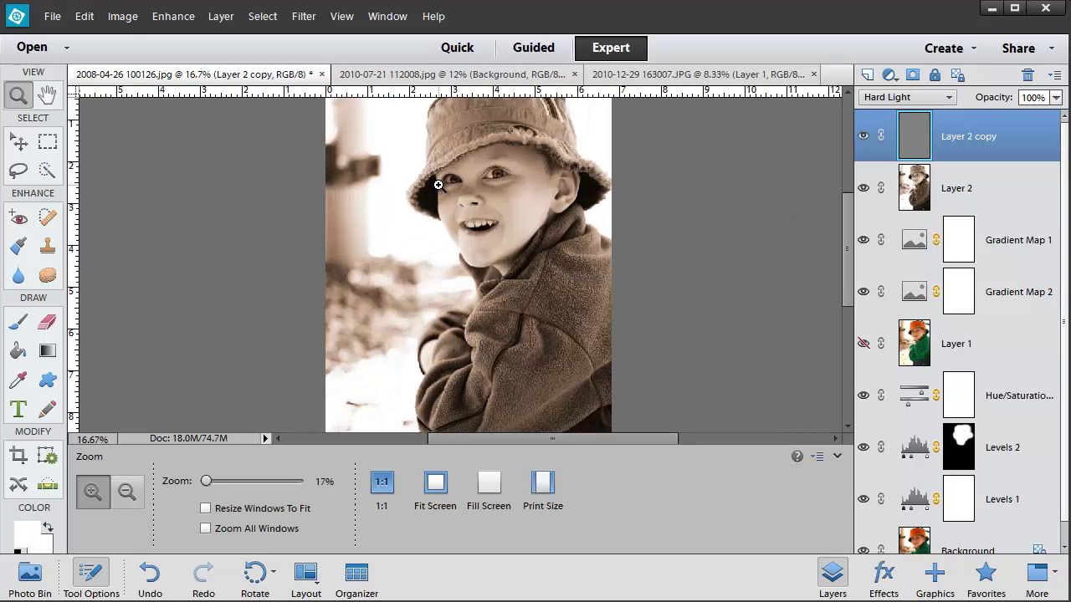
click(438, 185)
click(438, 185)
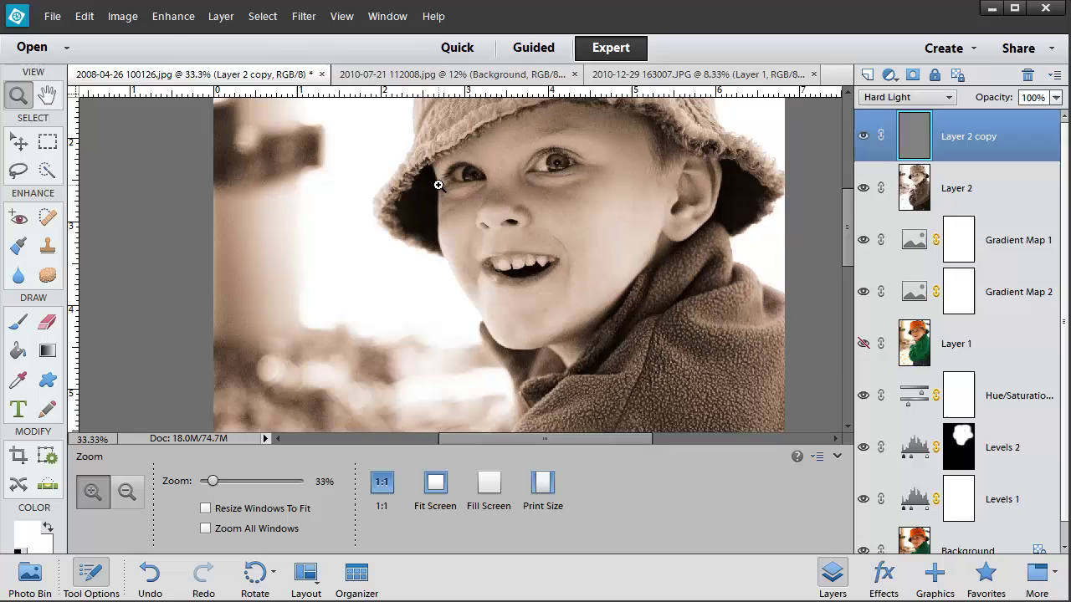
click(438, 185)
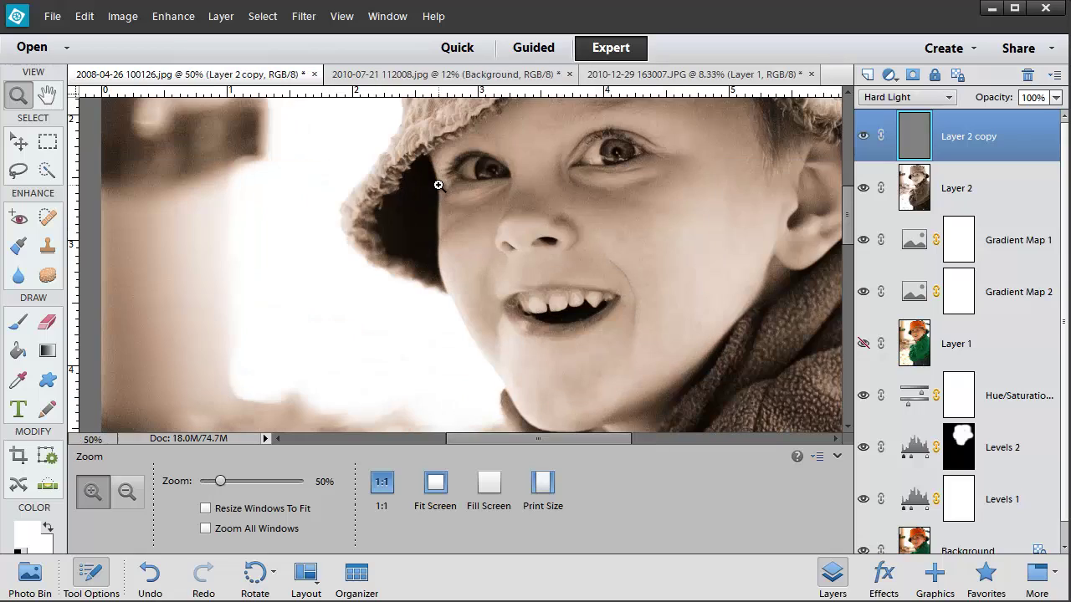
click(864, 136)
click(864, 136)
click(865, 136)
click(865, 136)
click(865, 136)
click(865, 136)
click(864, 137)
click(864, 136)
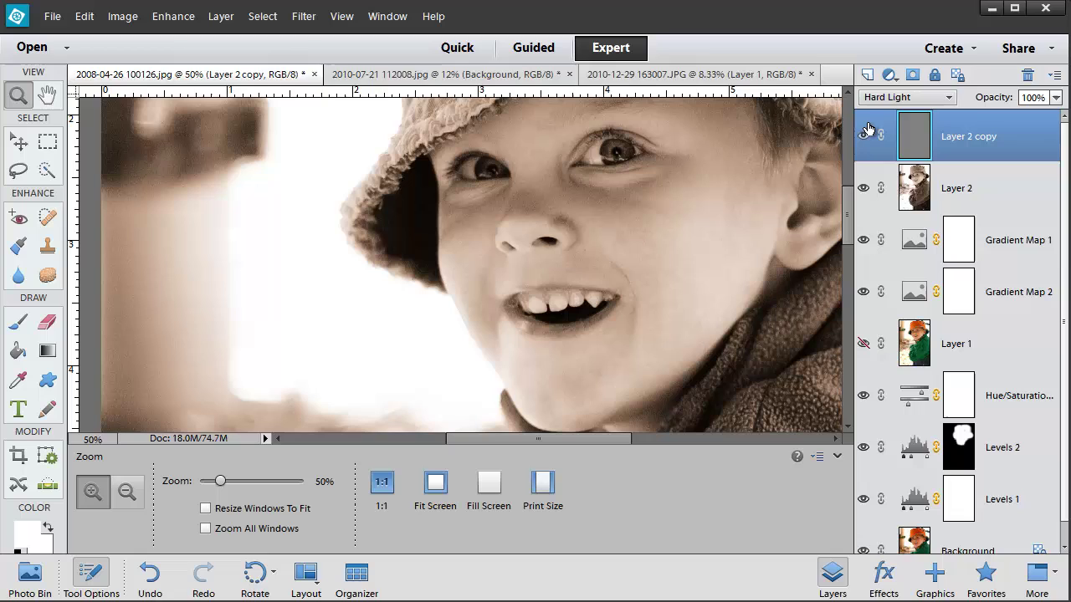
click(921, 98)
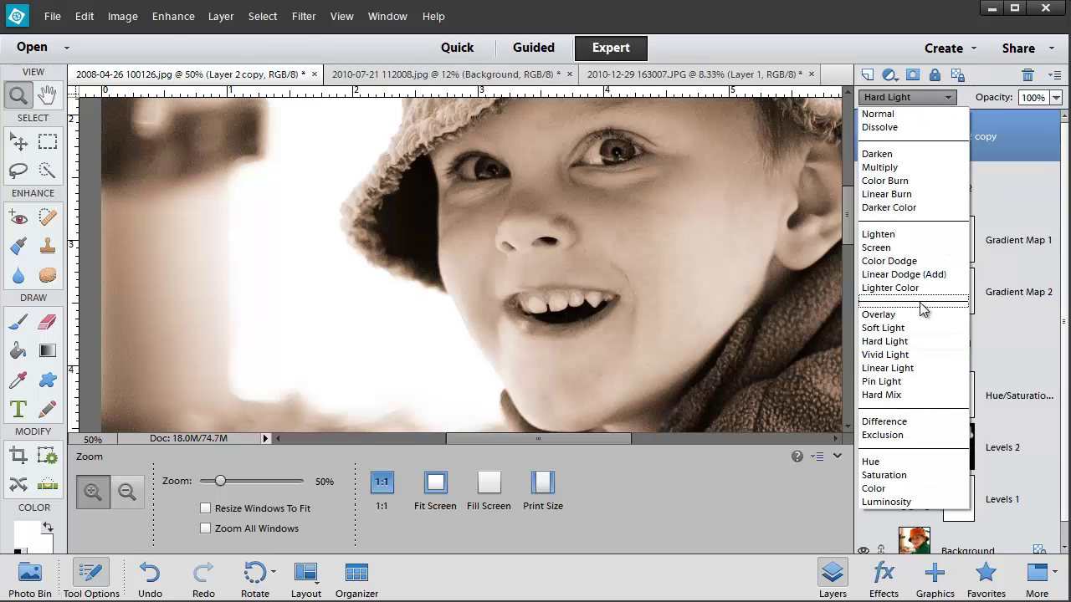
Try Soft Light, Overlay and Hard Light on Layer 2 copy, settling on Overlay
click(913, 330)
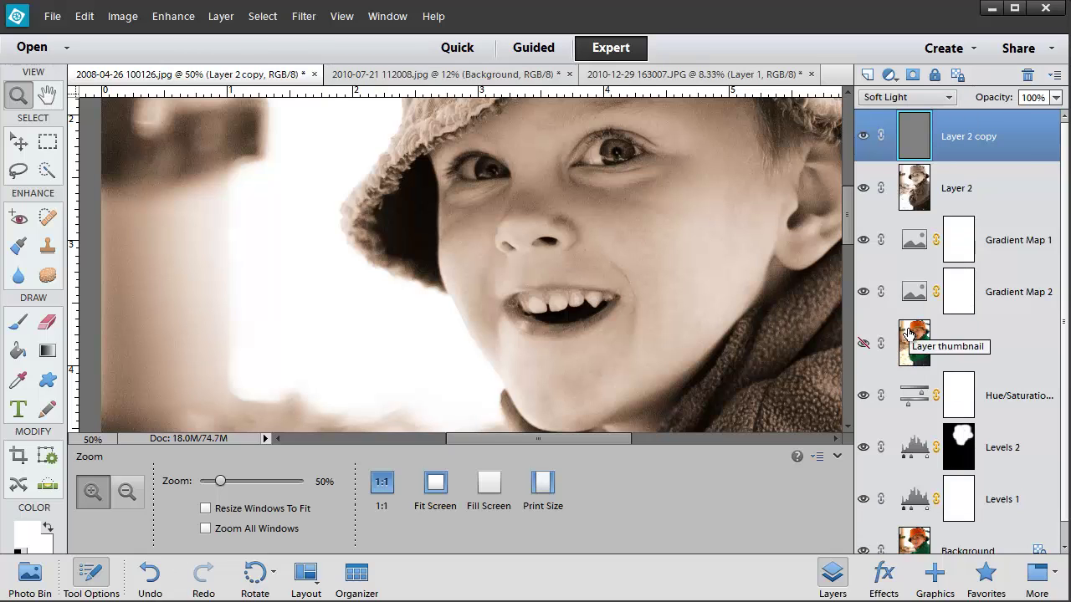
key(Up)
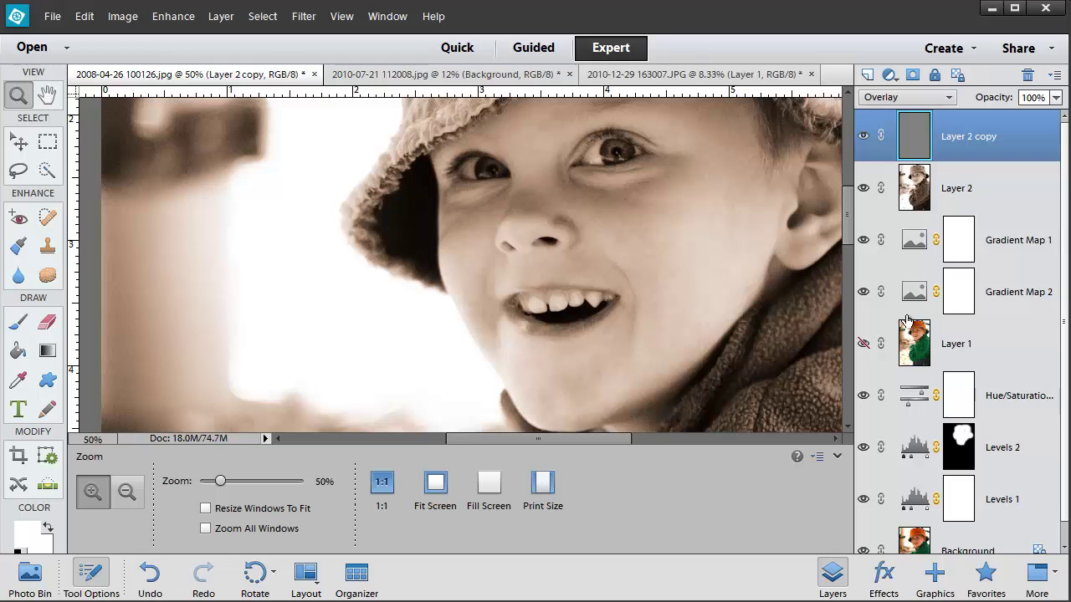
key(Down)
key(Down)
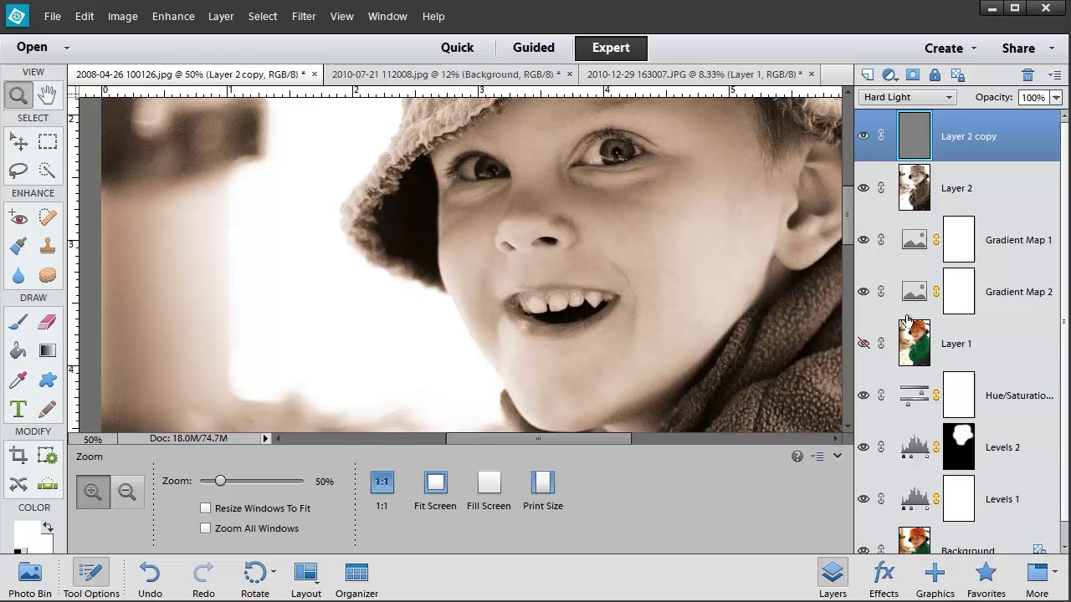
key(Up)
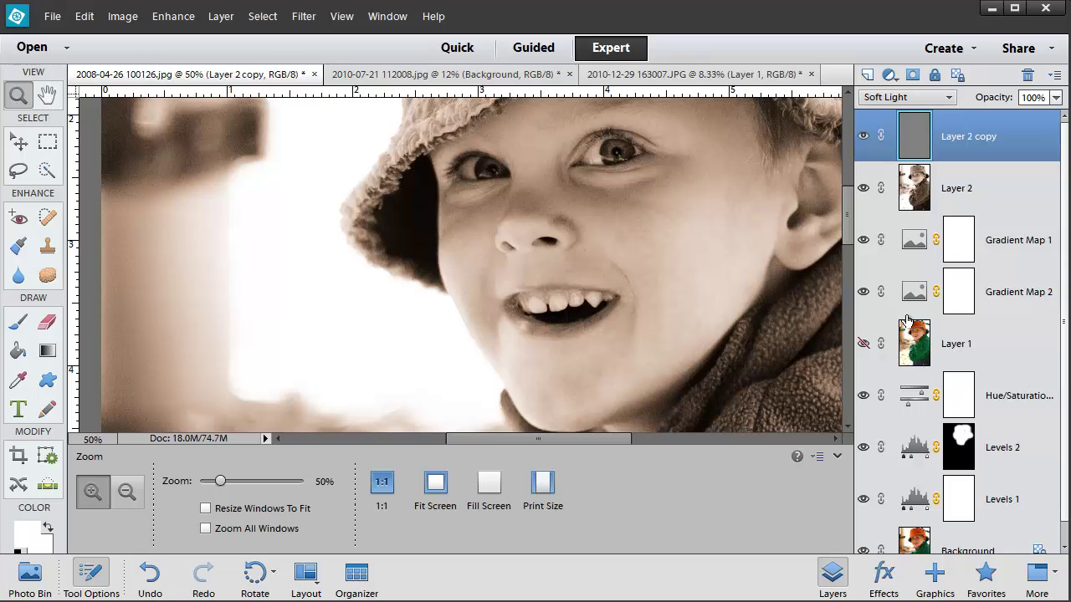
key(Up)
key(Down)
key(Down)
key(Up)
key(Up)
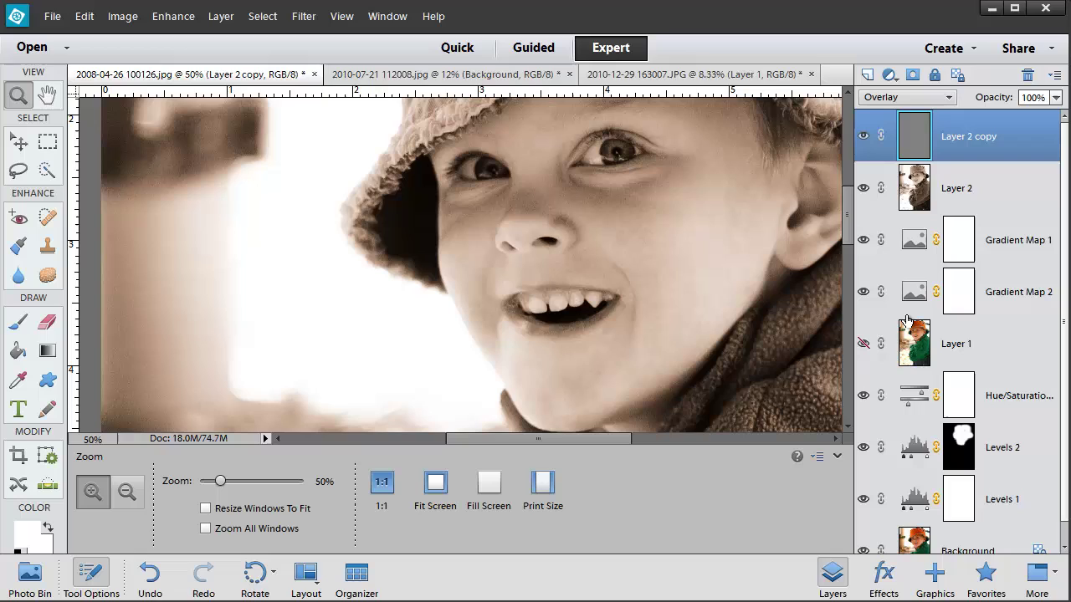
key(Down)
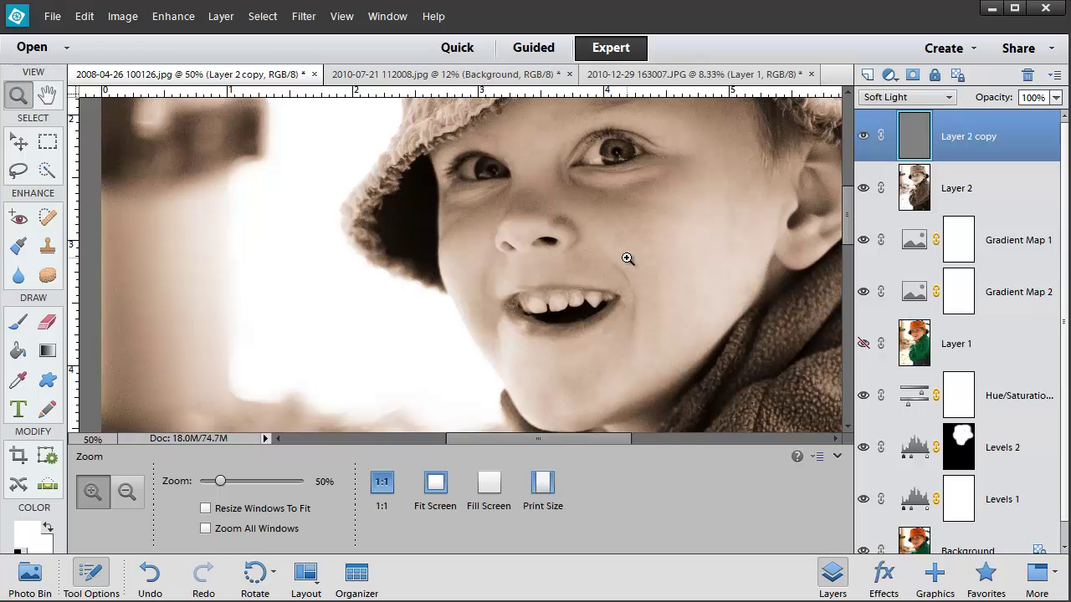
key(Up)
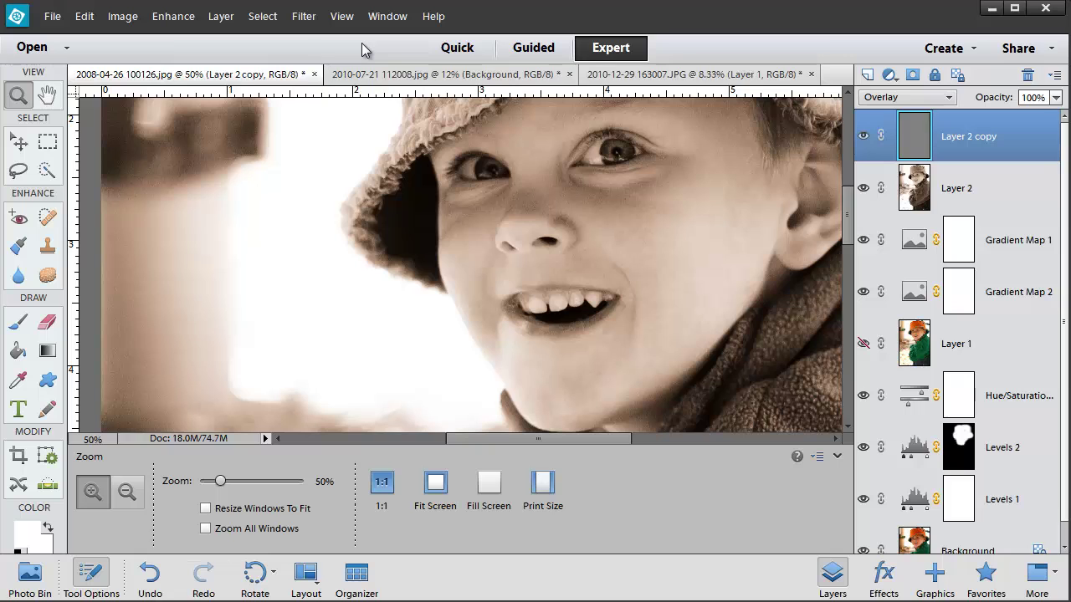
Zoom out to fit the whole photo and hide Layer 2 copy to compare
key(ctrl+minus)
key(ctrl+minus)
key(ctrl+minus)
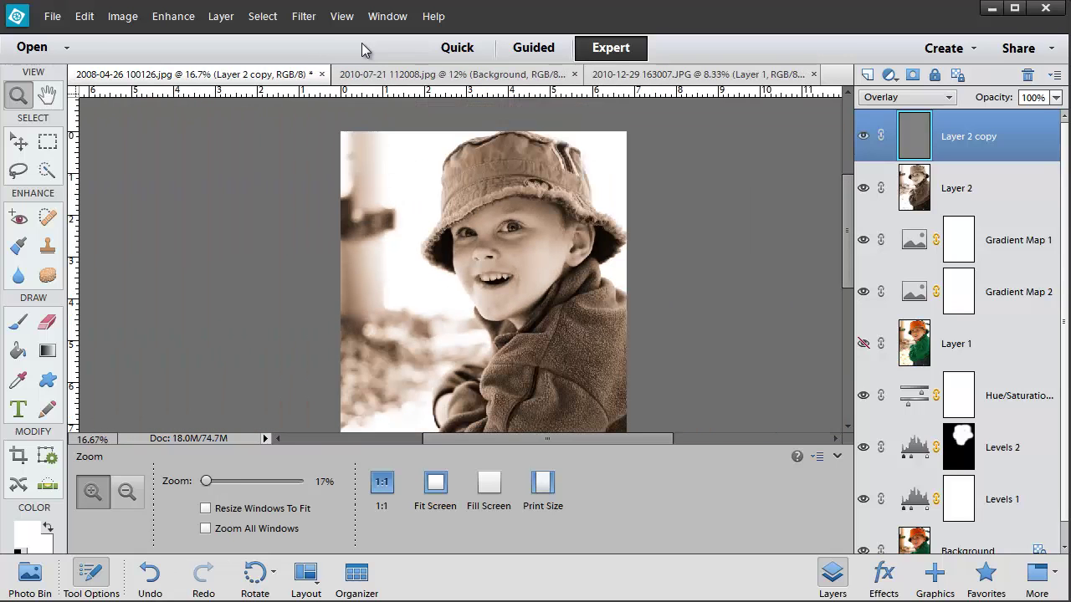
key(ctrl+minus)
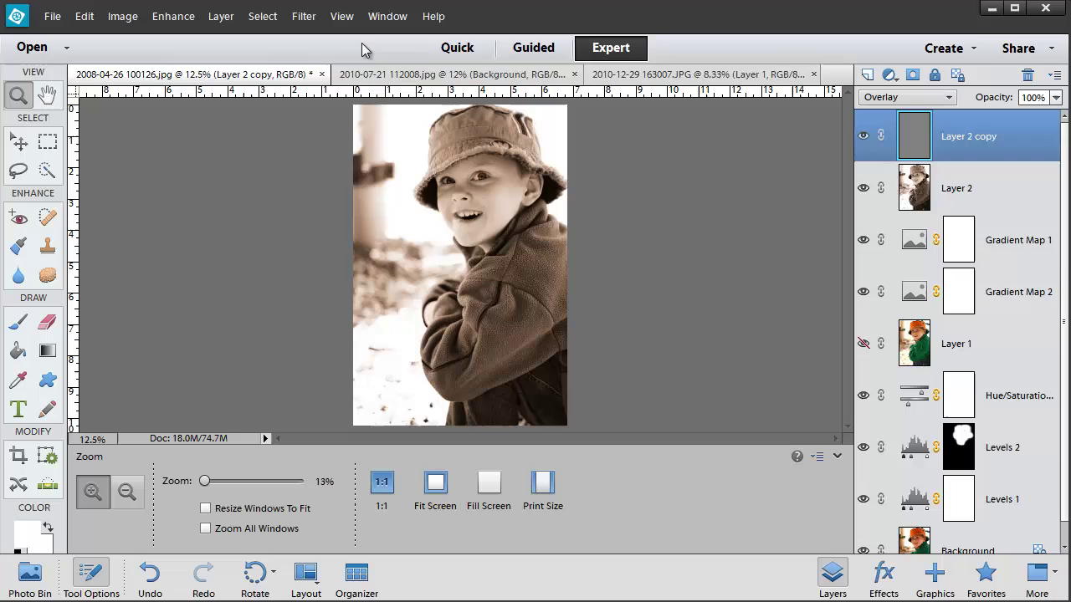
click(863, 137)
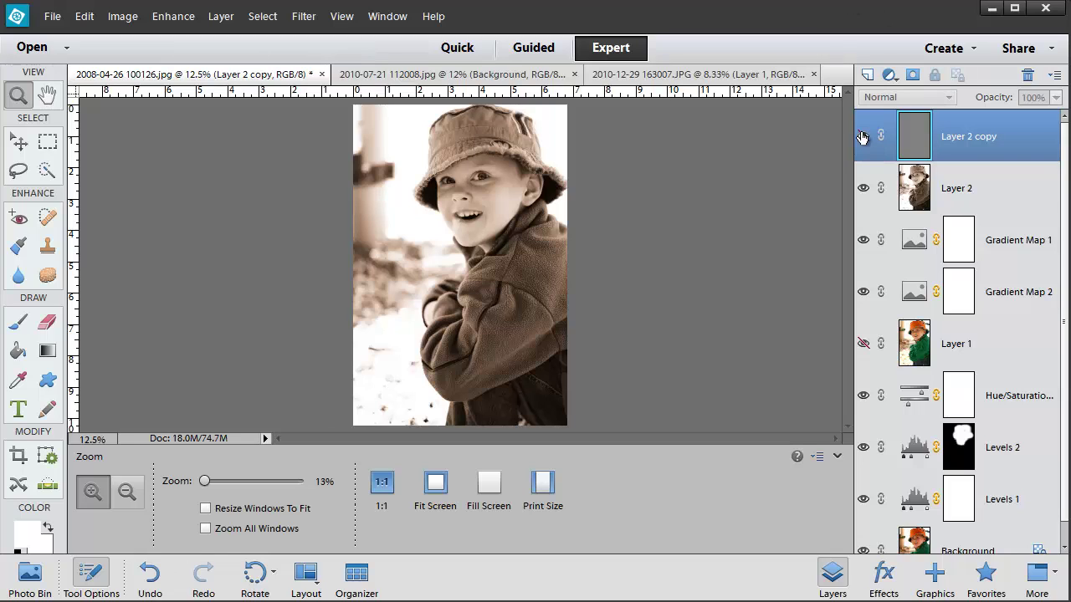
click(863, 136)
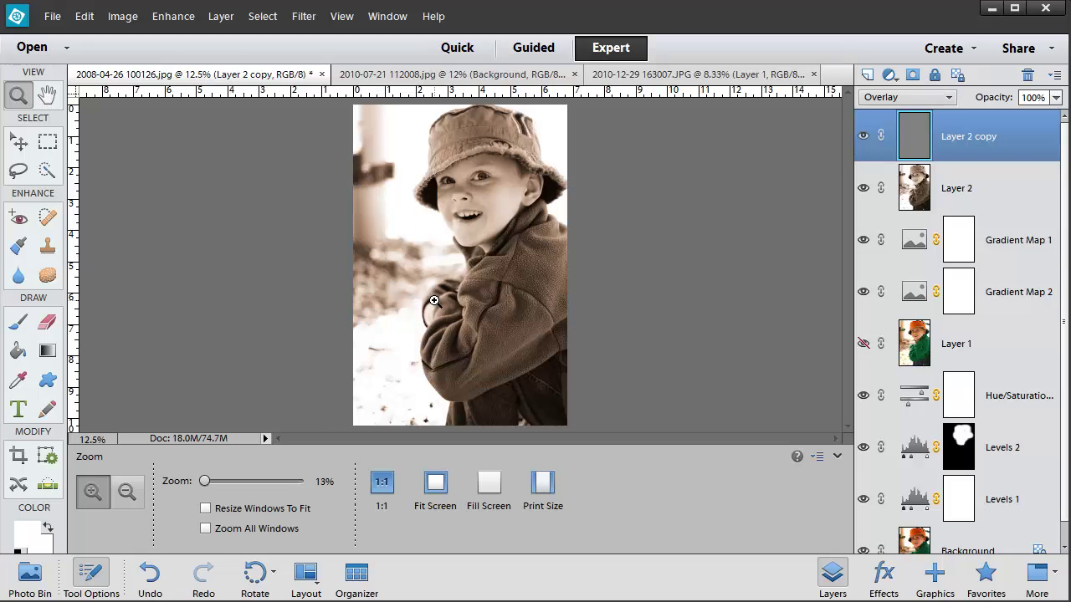
click(377, 18)
click(384, 206)
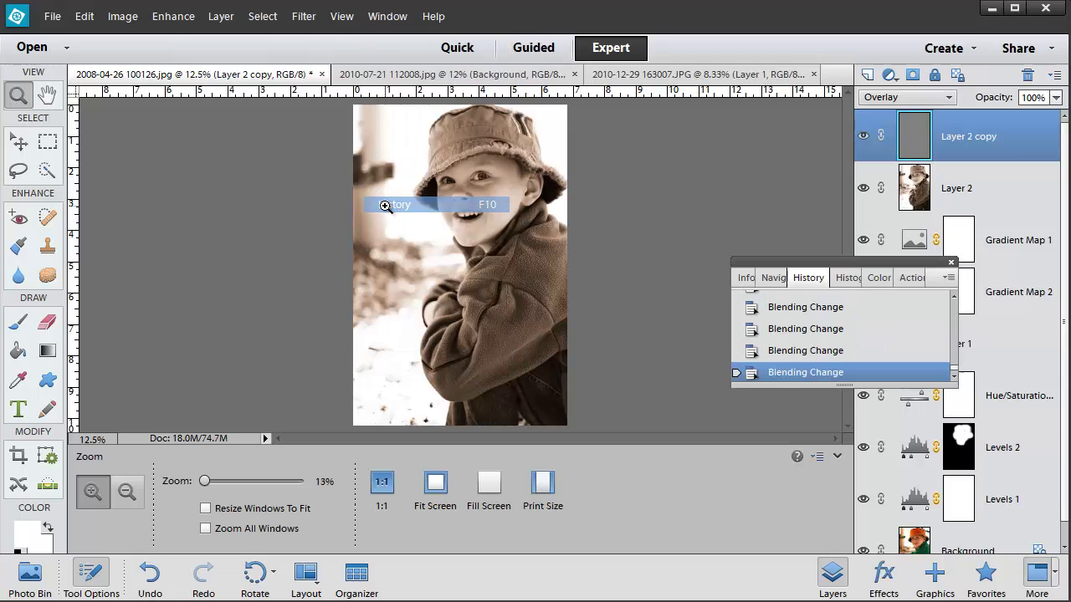
drag(955, 376, 954, 301)
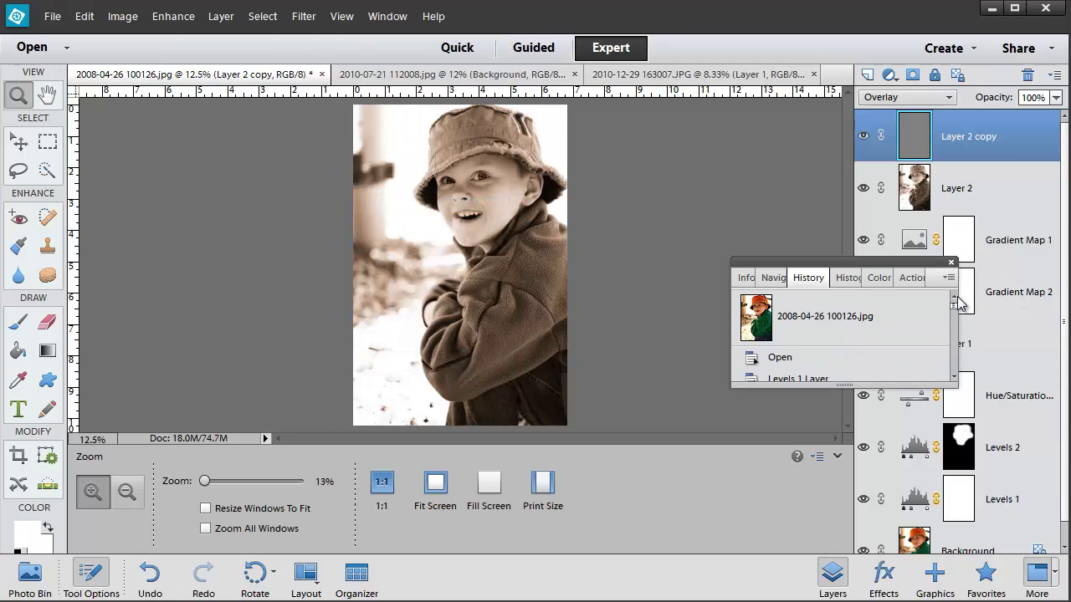
click(756, 323)
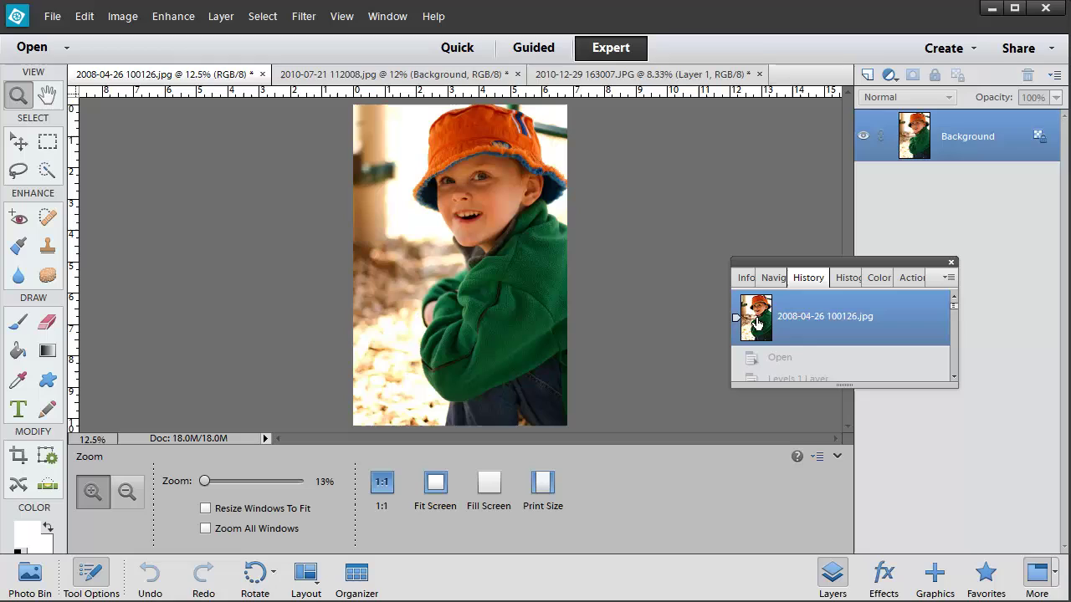
drag(954, 306, 961, 381)
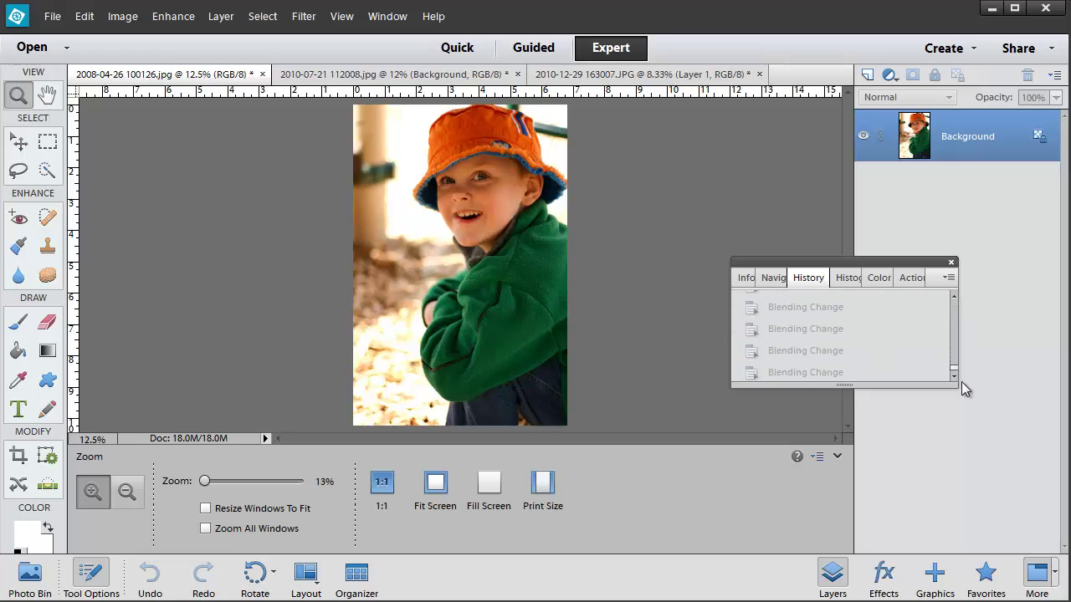
click(831, 374)
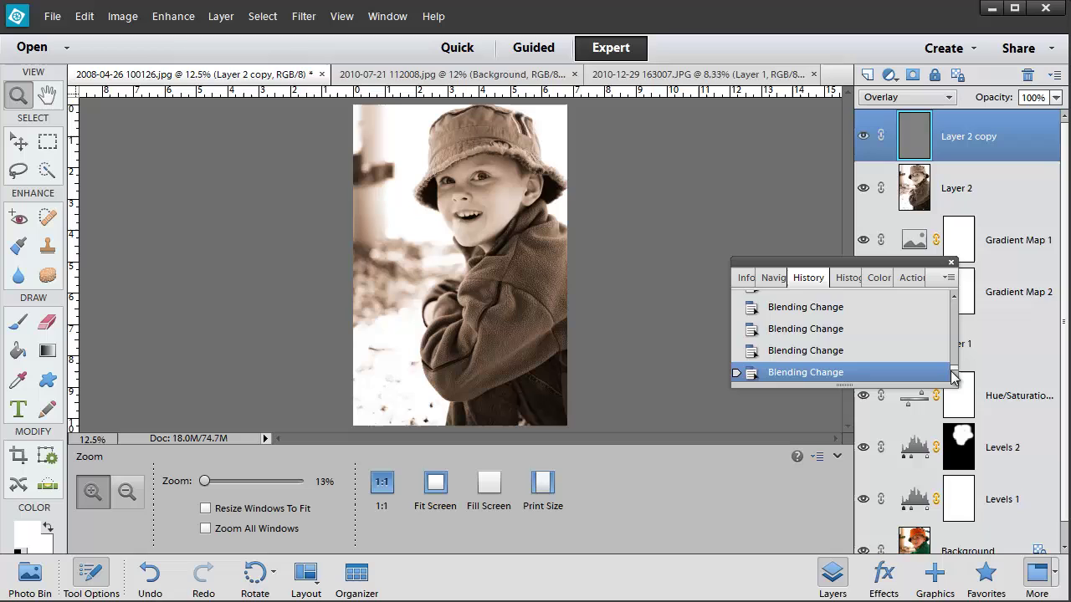
drag(954, 373, 958, 276)
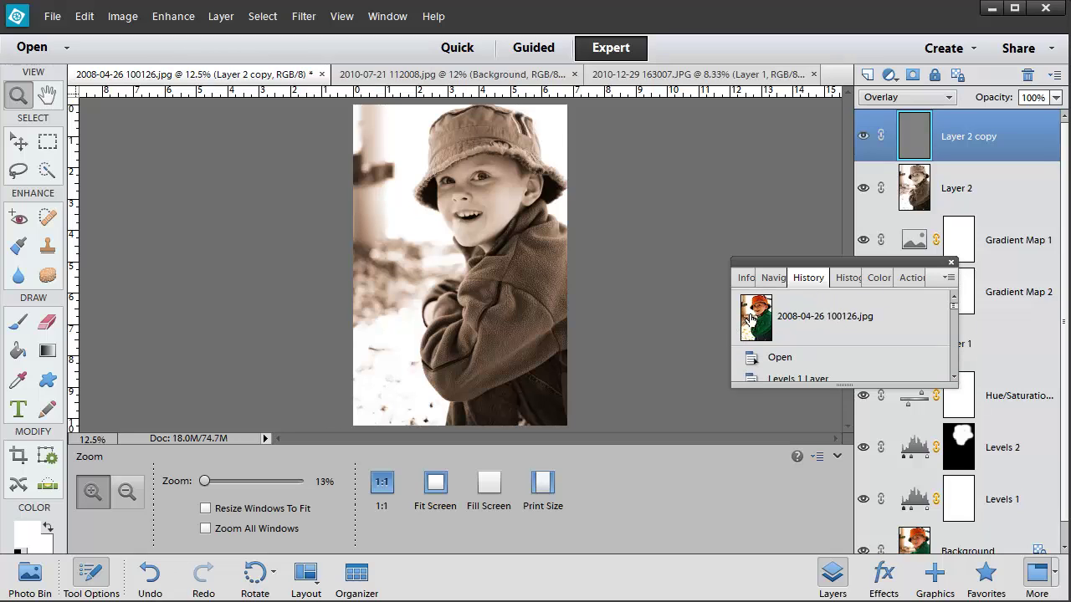
click(750, 320)
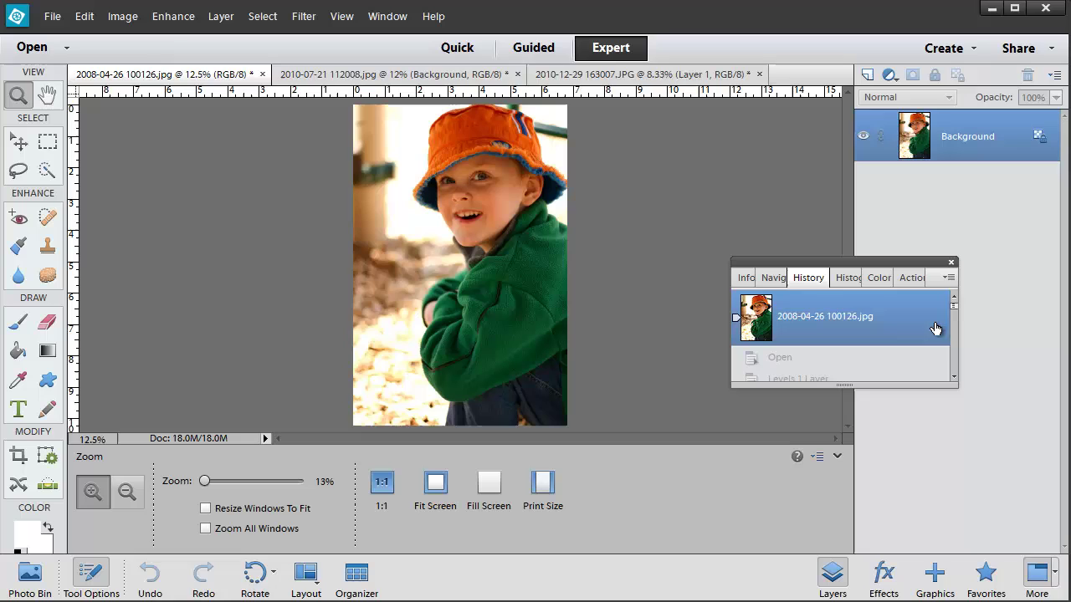
scroll(953, 334, down, 5)
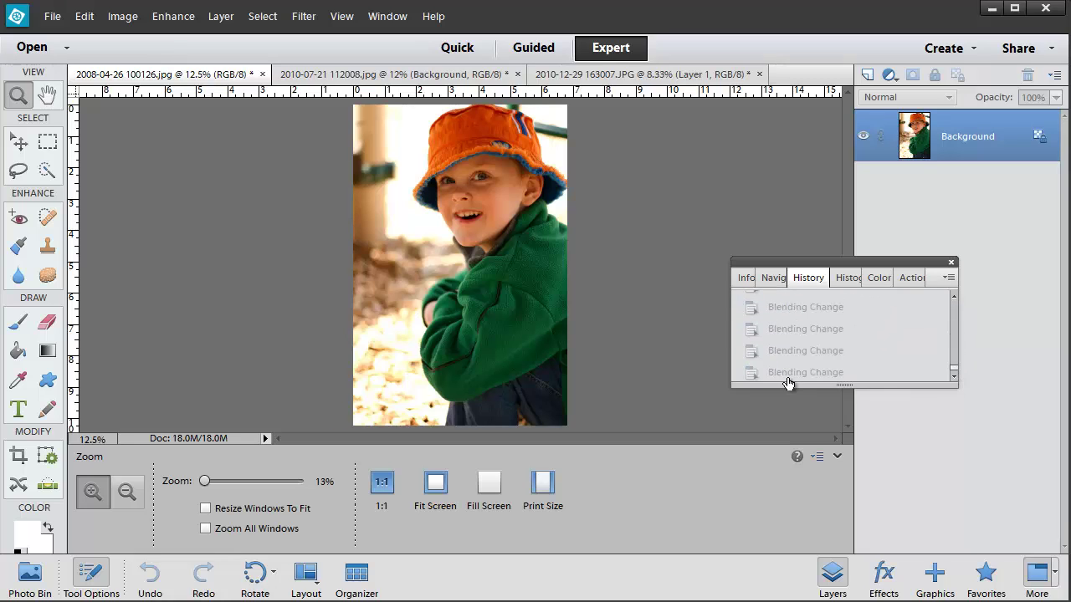
click(787, 373)
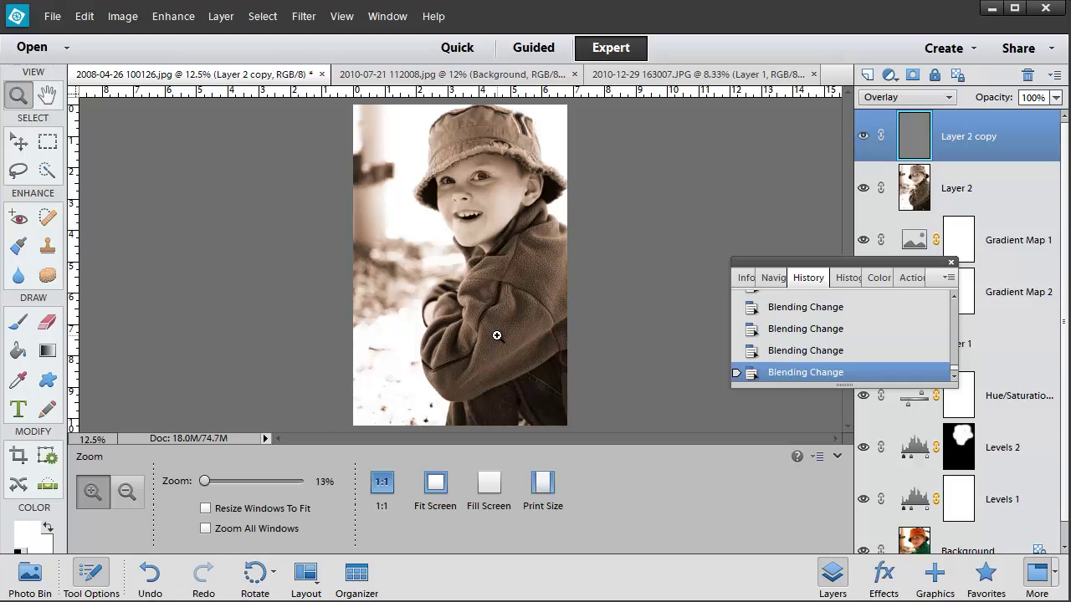
click(951, 262)
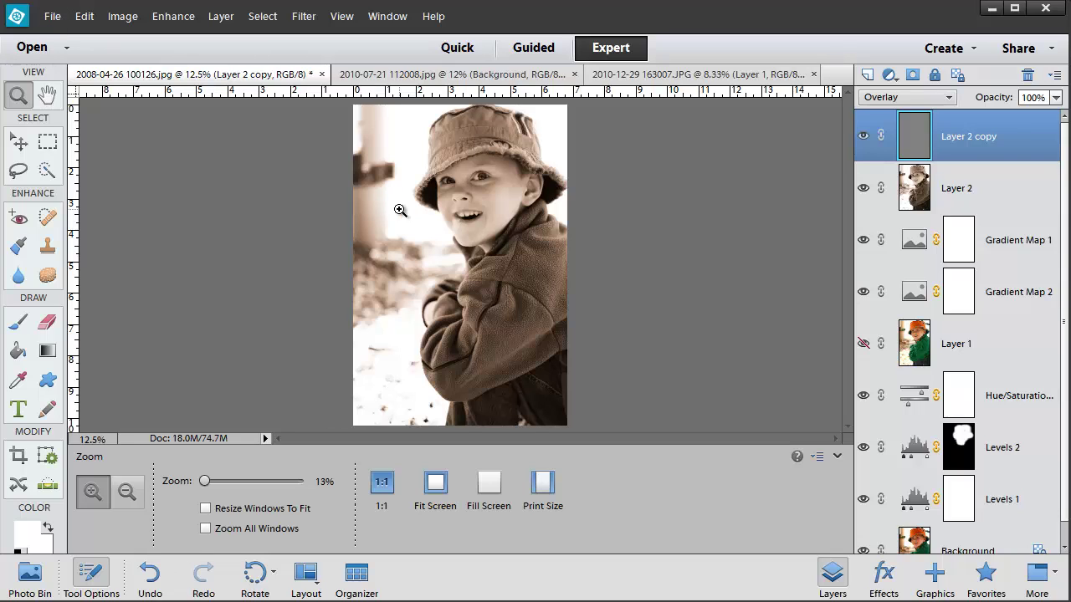
Switch to the canyon photo from the open-file thumbnails
click(30, 575)
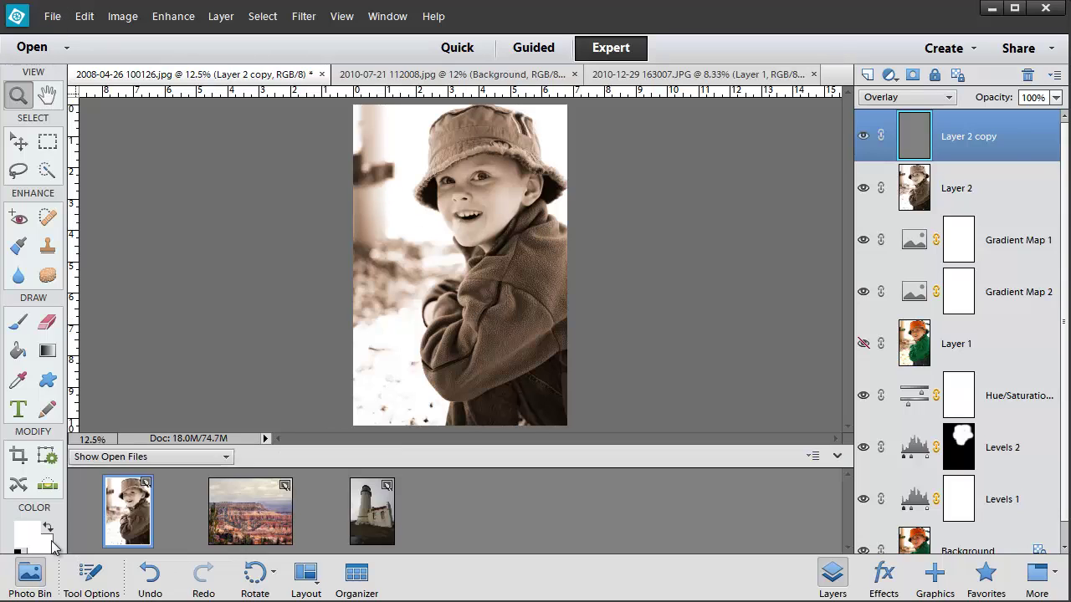
click(246, 520)
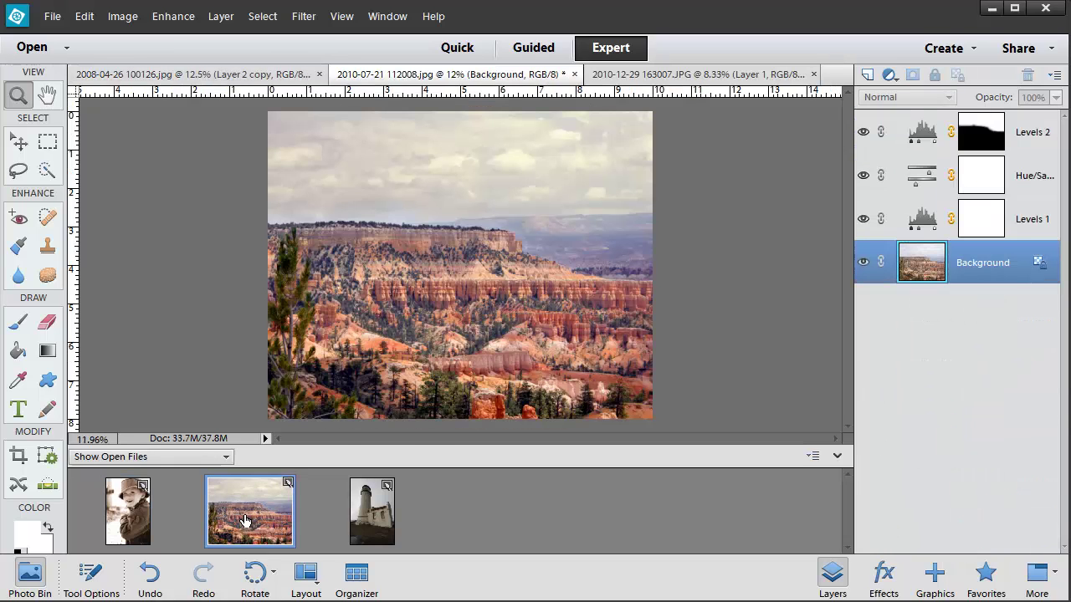
drag(244, 521, 485, 297)
Zoom the hoodoo cliffs in to 50% and select the Levels 2 layer
click(496, 296)
click(494, 296)
click(492, 296)
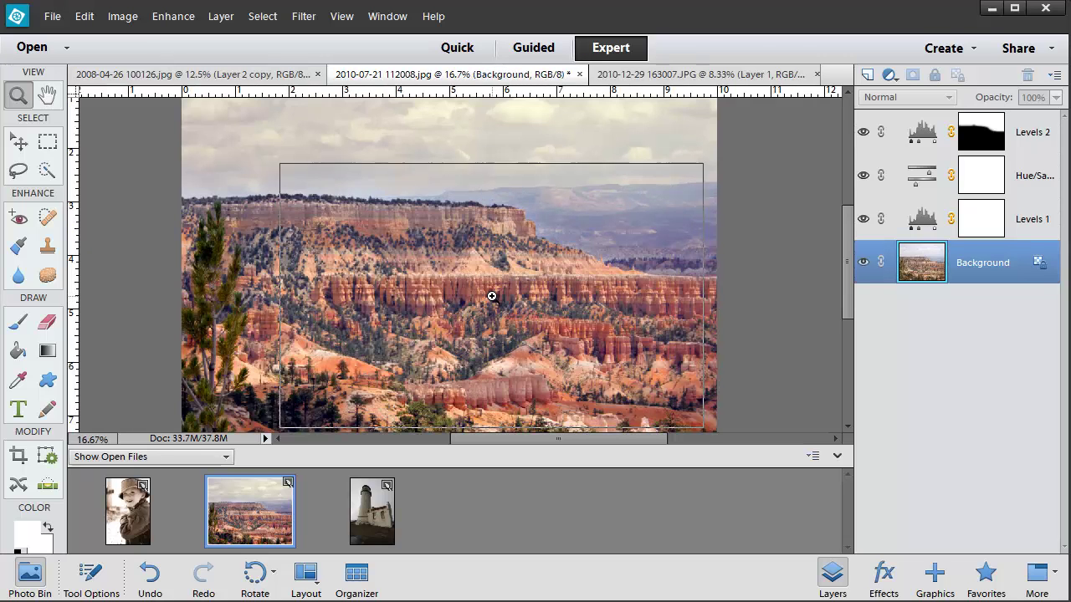
click(492, 296)
click(491, 296)
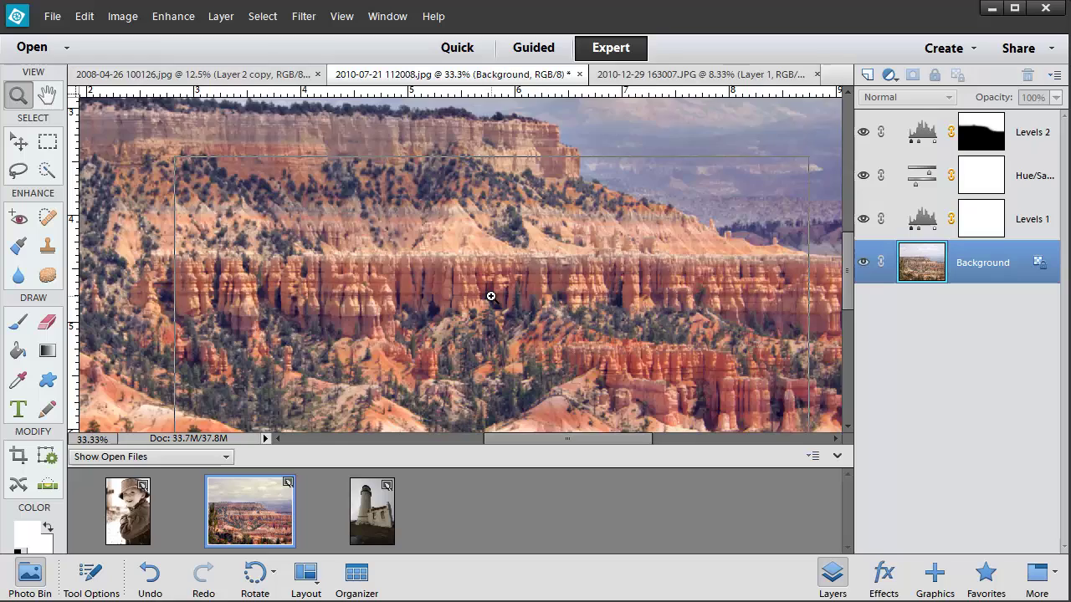
click(491, 296)
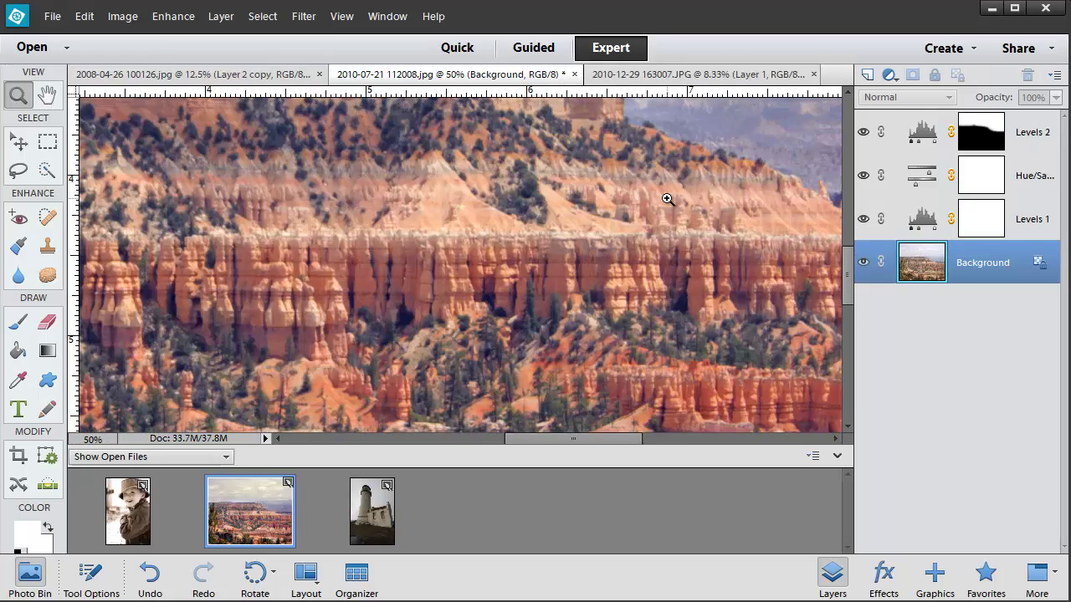
click(918, 132)
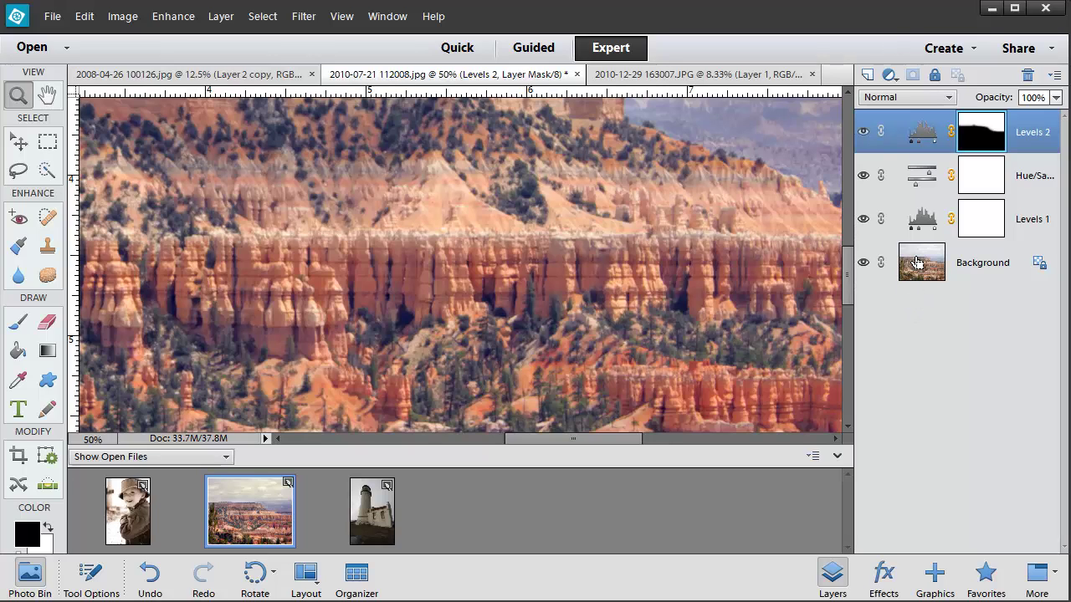
Stamp all visible layers into a new top Layer 1 with Ctrl+Alt+Shift+E
key(ctrl+alt+shift+e)
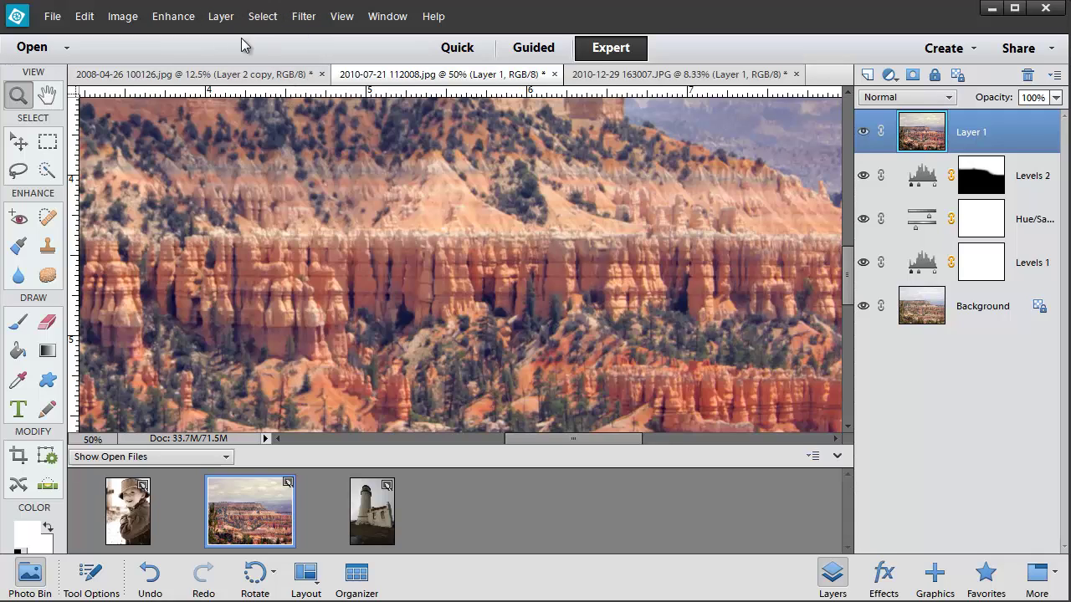
Set Unsharp Mask on Layer 1 to Amount 99%, Radius 2.0 pixels, Threshold 0
click(172, 18)
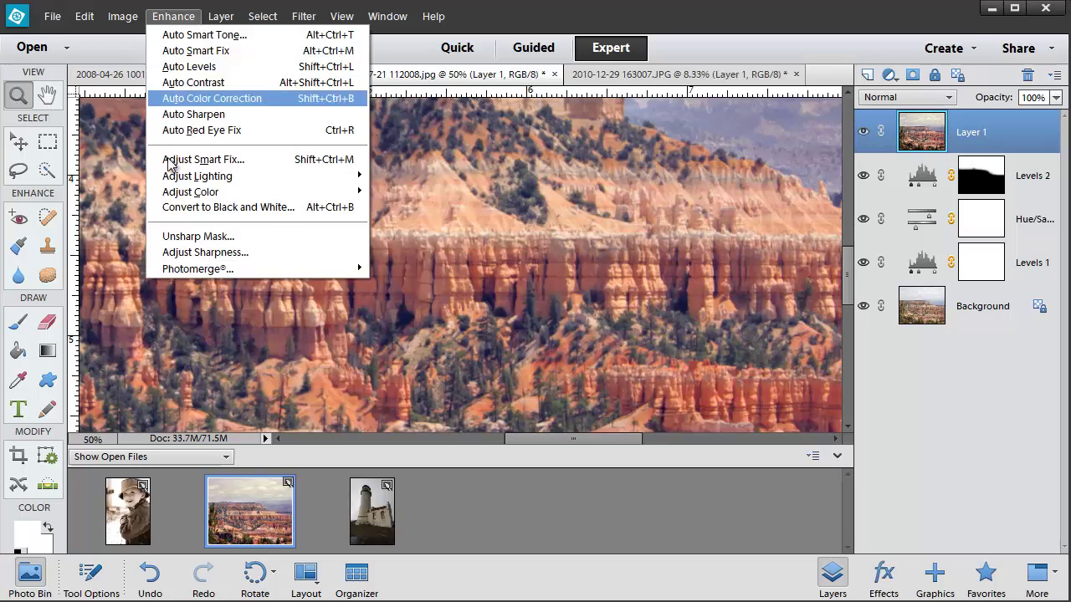
click(186, 237)
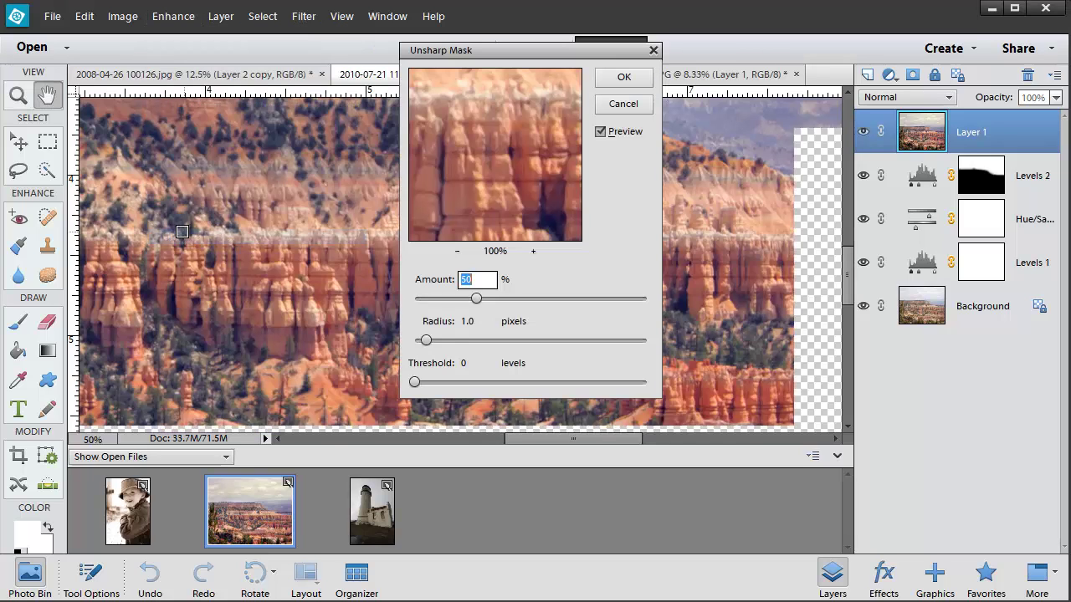
drag(566, 51, 908, 163)
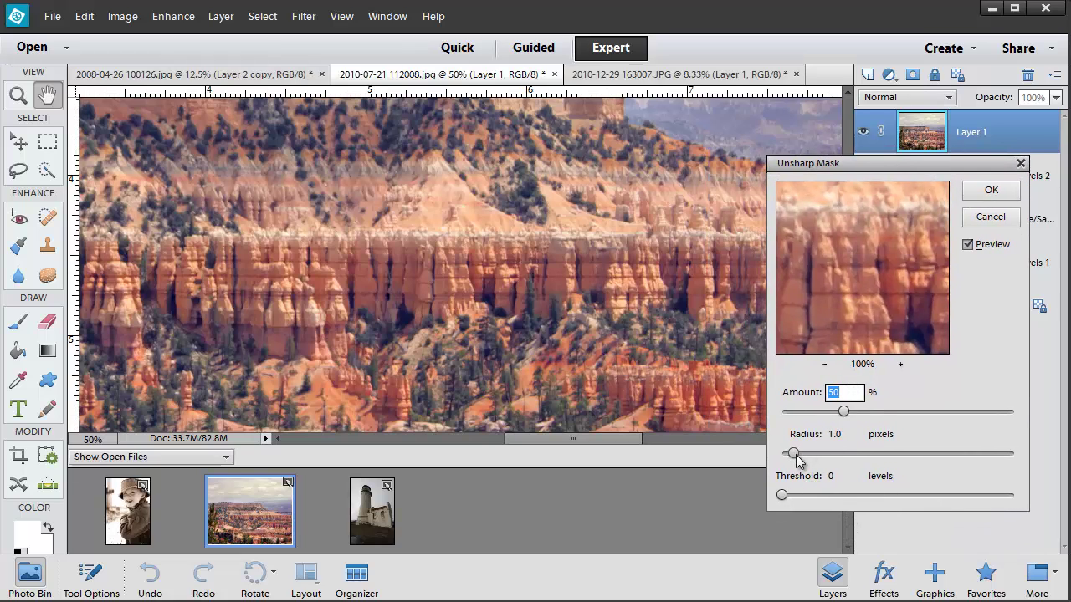
drag(795, 458, 807, 455)
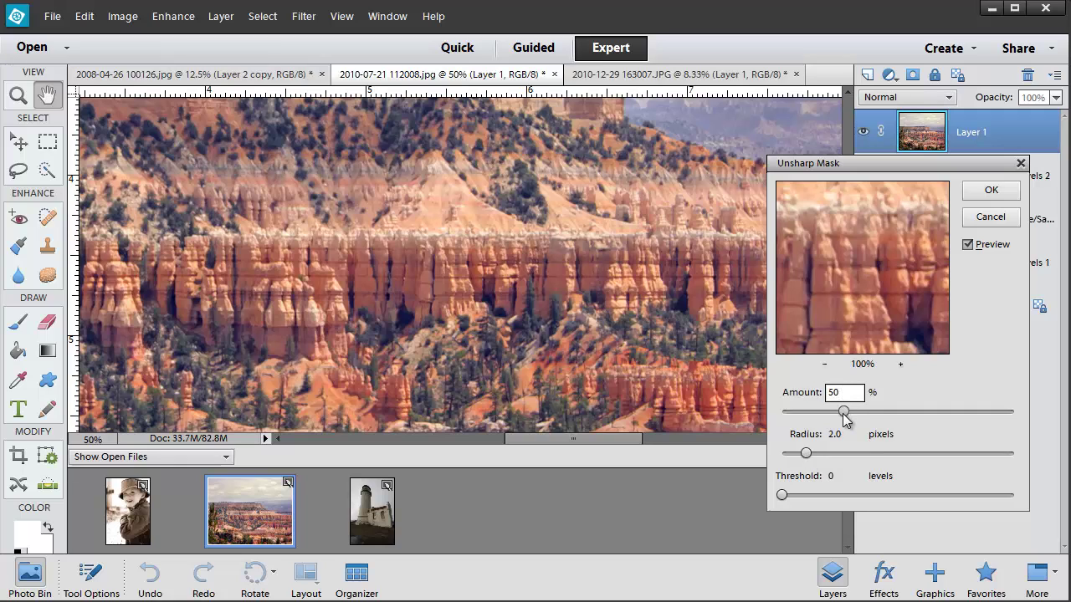
drag(843, 411, 909, 420)
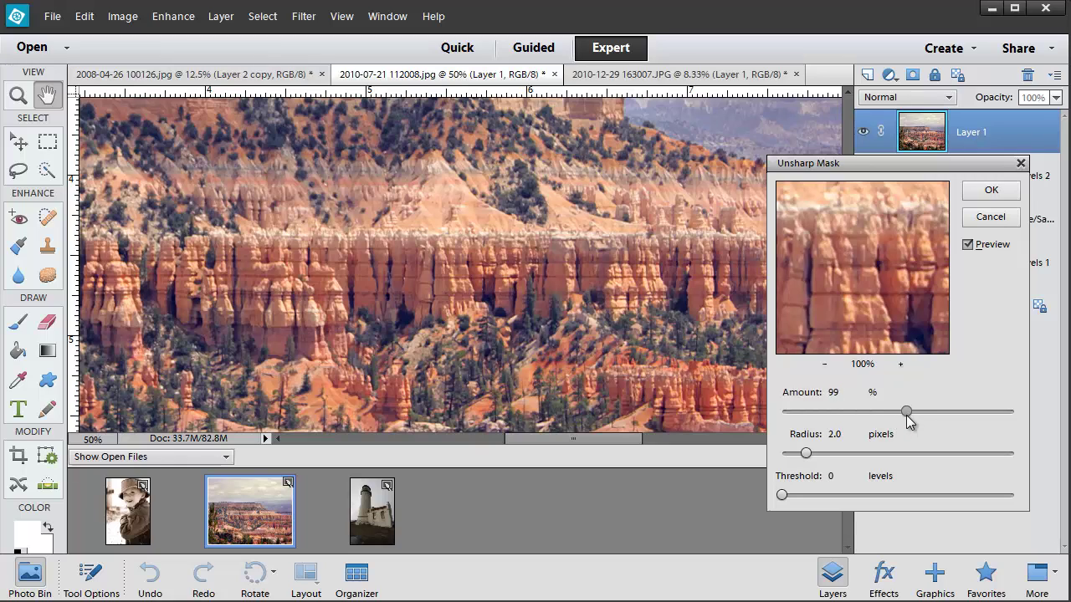
Toggle the Unsharp Mask preview off and on to compare the sharpening
click(968, 245)
click(969, 245)
click(969, 246)
click(969, 245)
click(991, 191)
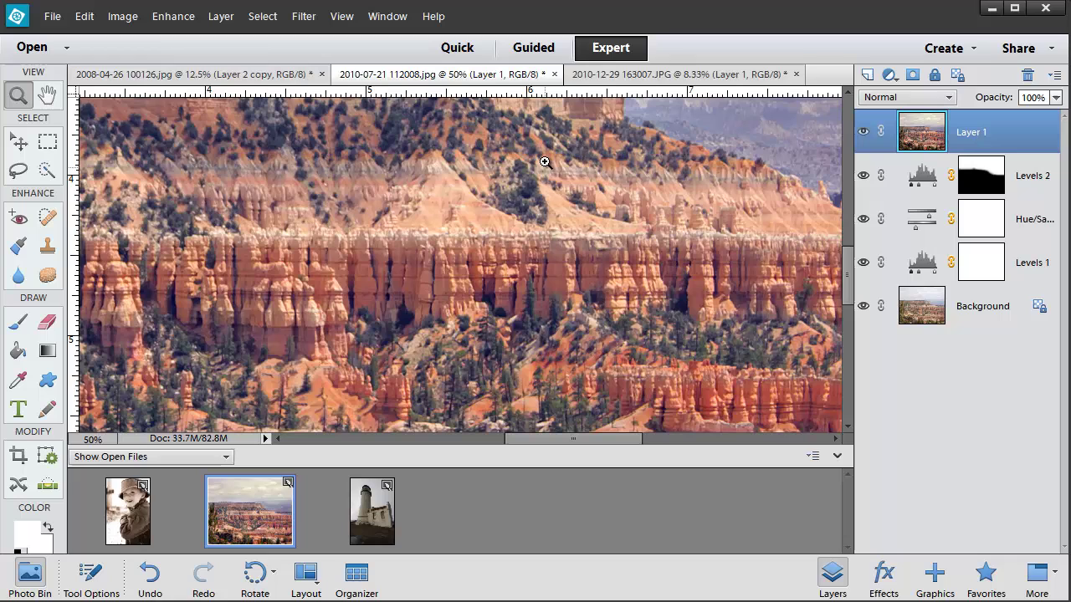
key(ctrl+minus)
key(ctrl+minus)
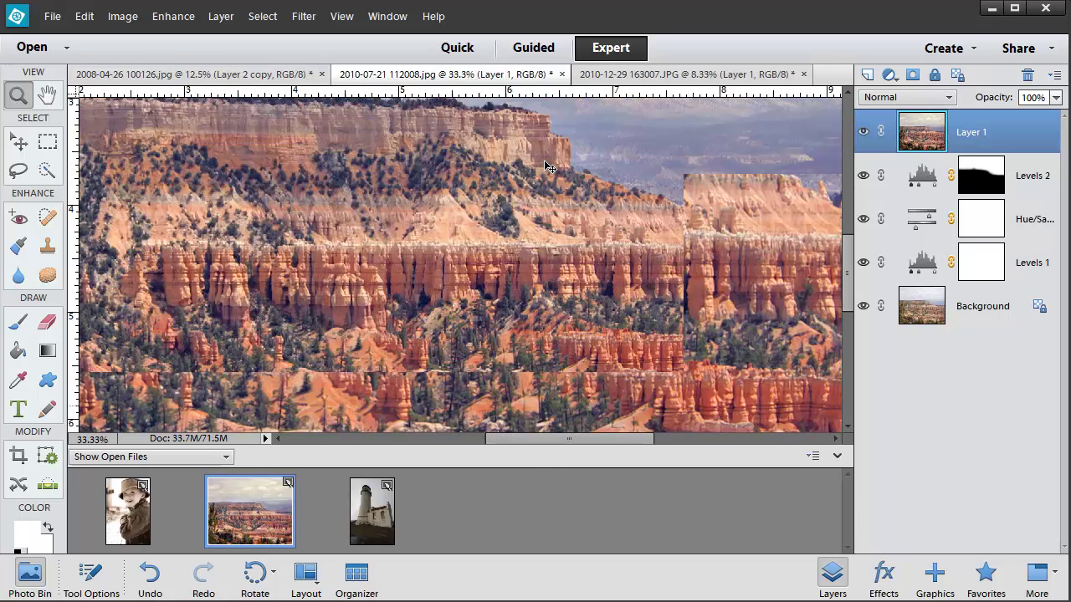
key(ctrl+minus)
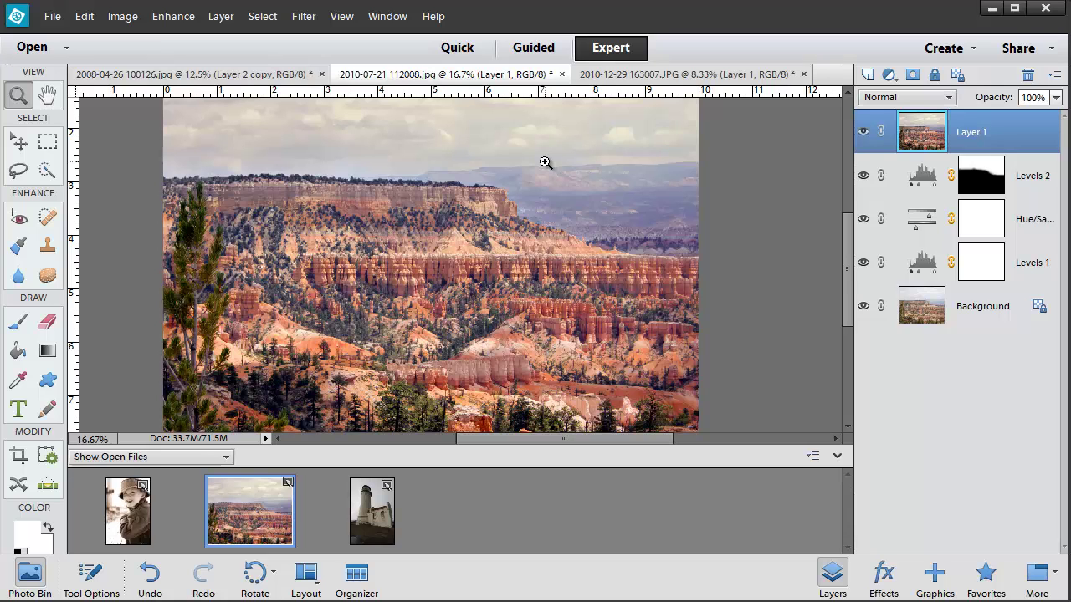
click(541, 187)
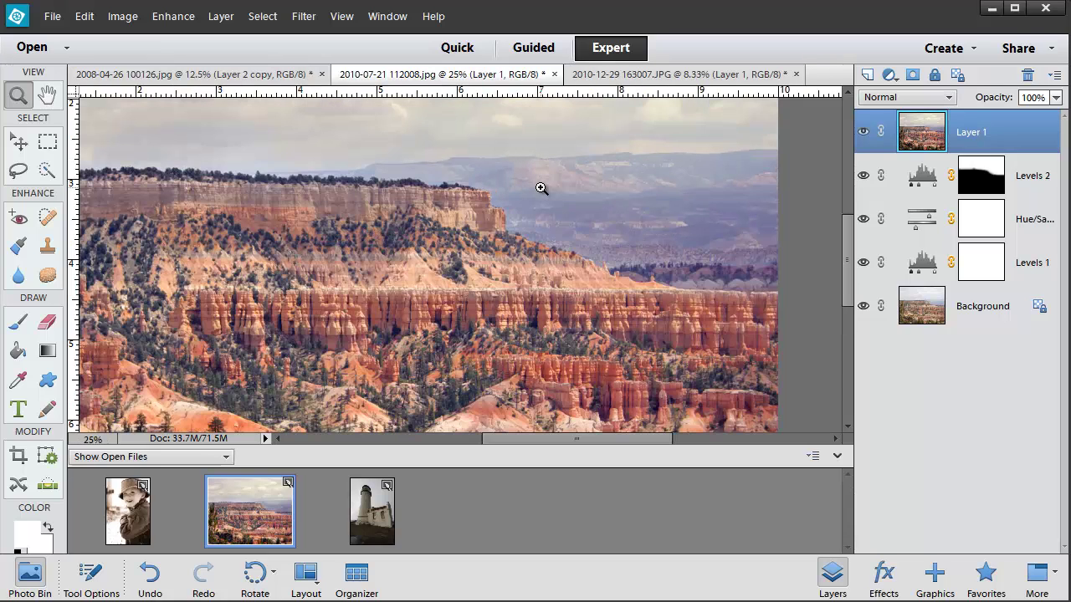
click(529, 232)
click(528, 239)
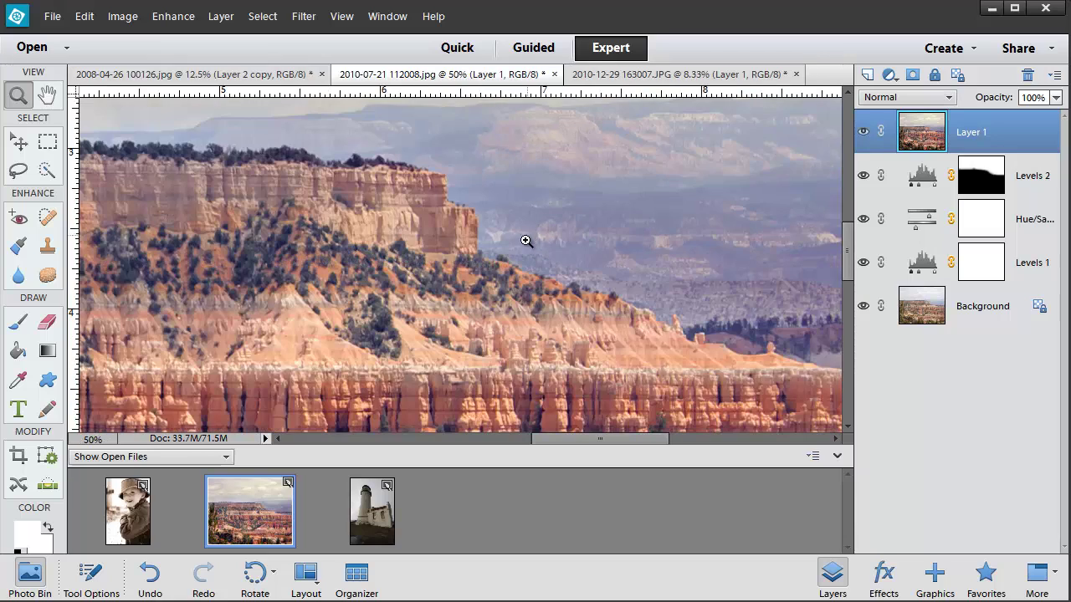
click(519, 304)
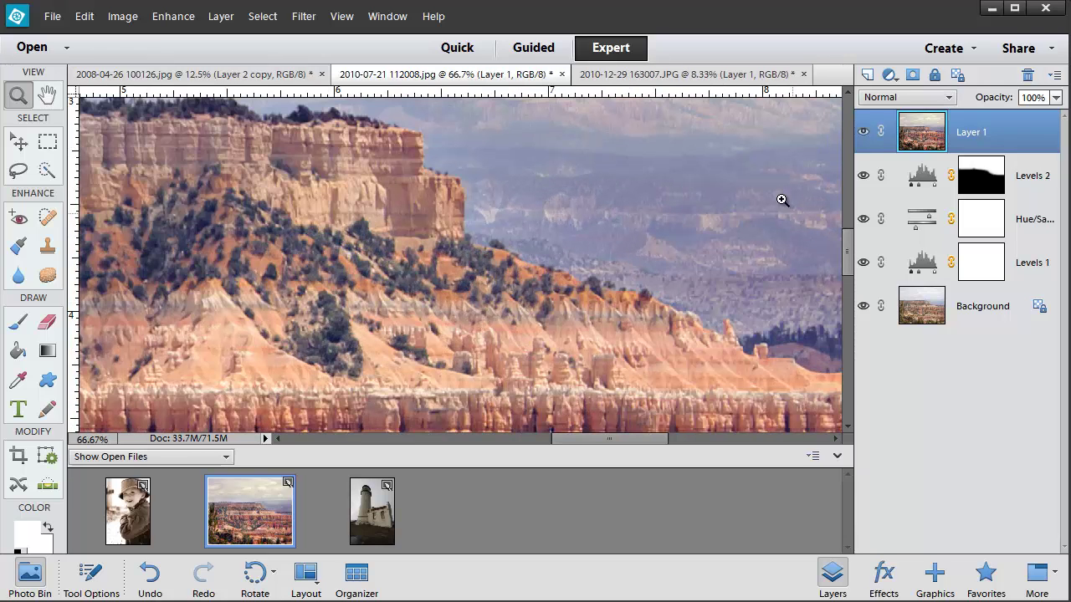
alt+click(710, 199)
alt+click(709, 199)
alt+click(710, 199)
alt+click(710, 199)
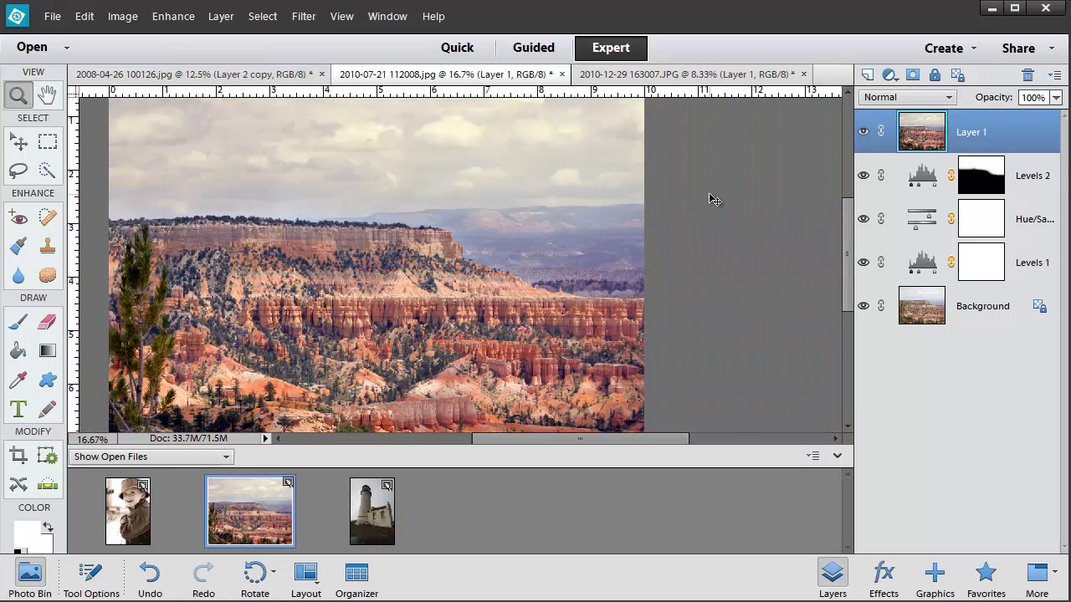
alt+click(710, 199)
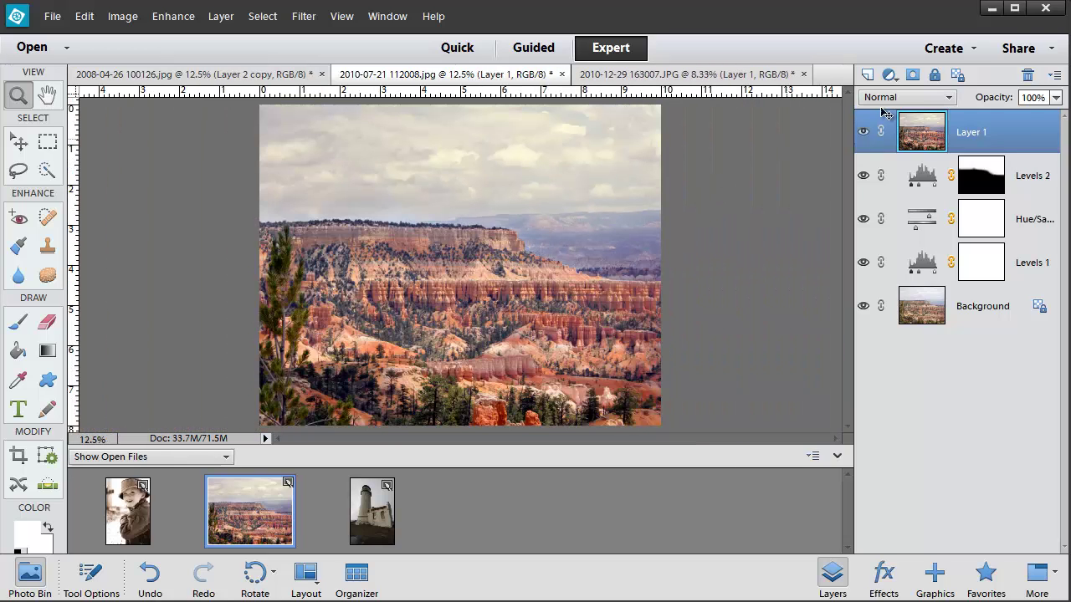
mouse_move(1007, 99)
mouse_down()
mouse_move(984, 99)
mouse_move(1002, 102)
mouse_up()
mouse_move(999, 101)
mouse_down()
mouse_move(968, 101)
mouse_move(992, 99)
mouse_up()
drag(981, 99, 1017, 101)
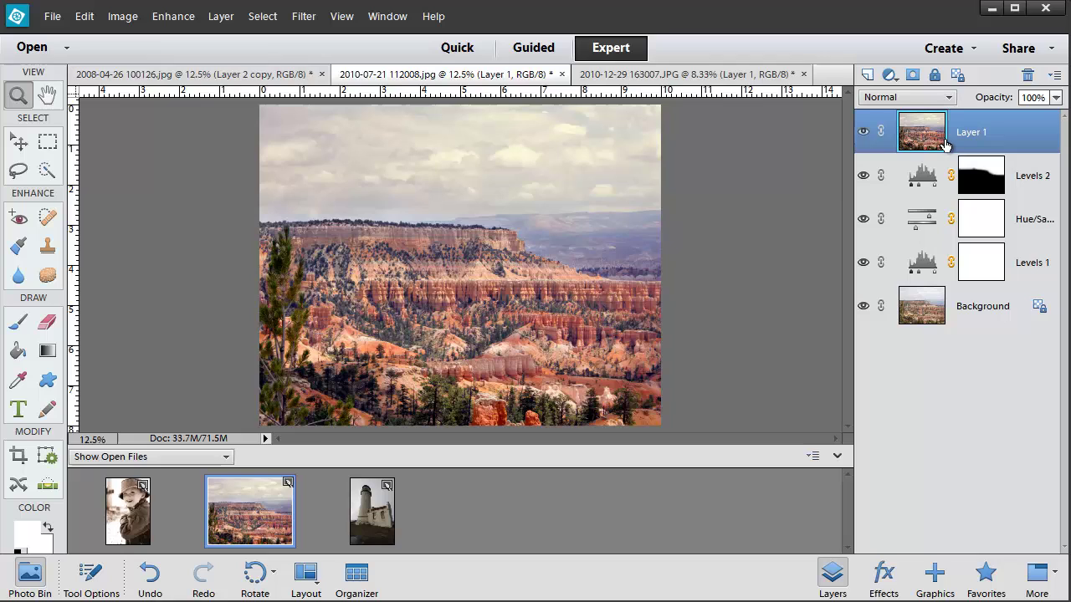
View the canyon photo at Actual Pixels and scroll to the hoodoo cliffs
click(342, 18)
click(369, 111)
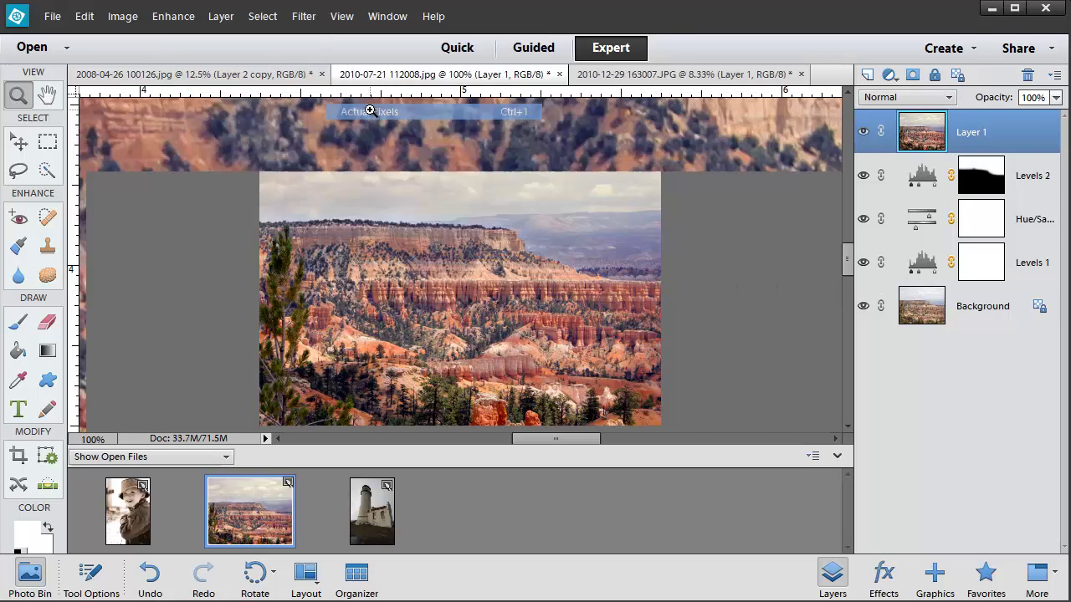
drag(848, 255, 847, 286)
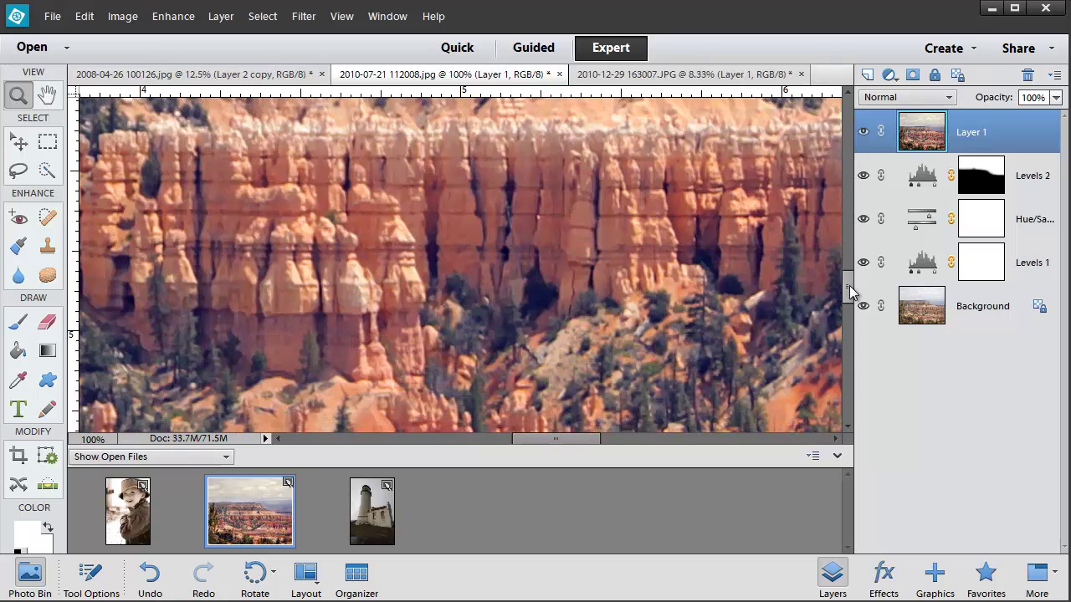
Toggle the sharpened Layer 1 on and off to compare, leaving it visible
click(863, 131)
click(863, 133)
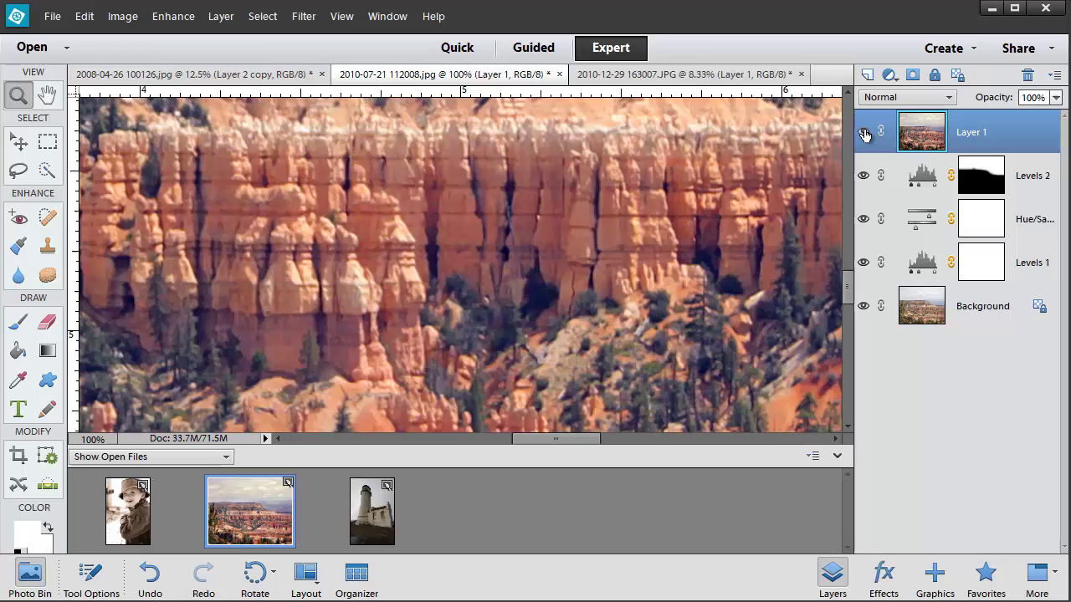
click(864, 133)
click(864, 132)
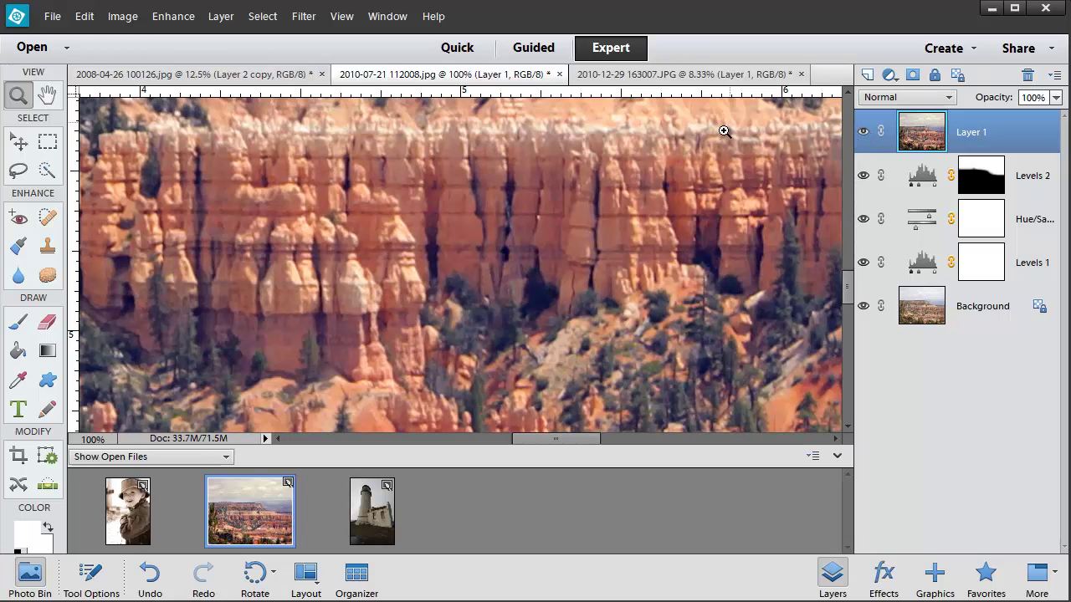
click(863, 133)
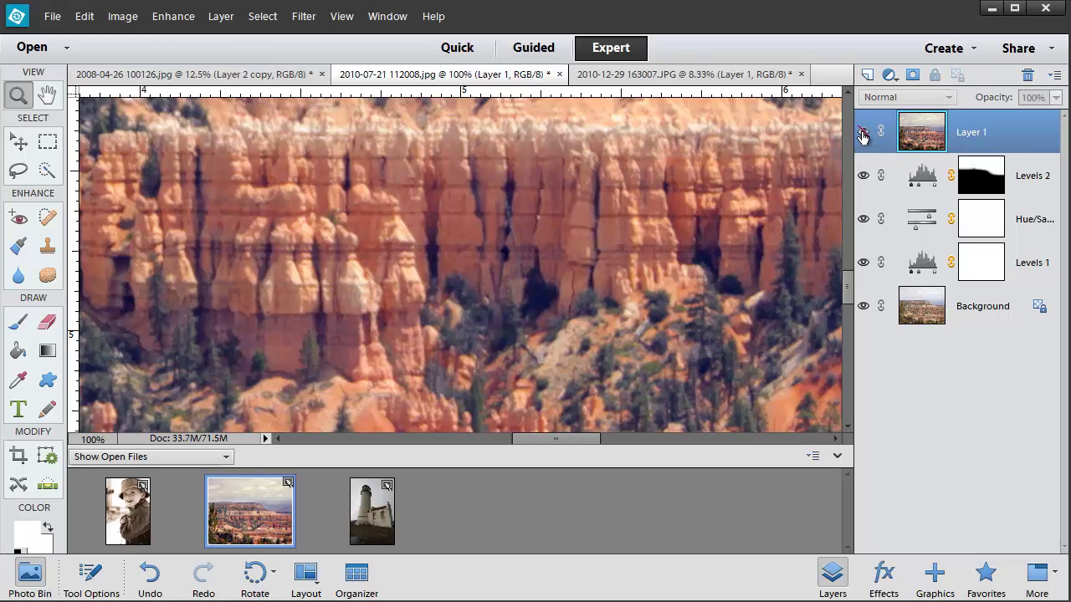
click(863, 134)
click(863, 134)
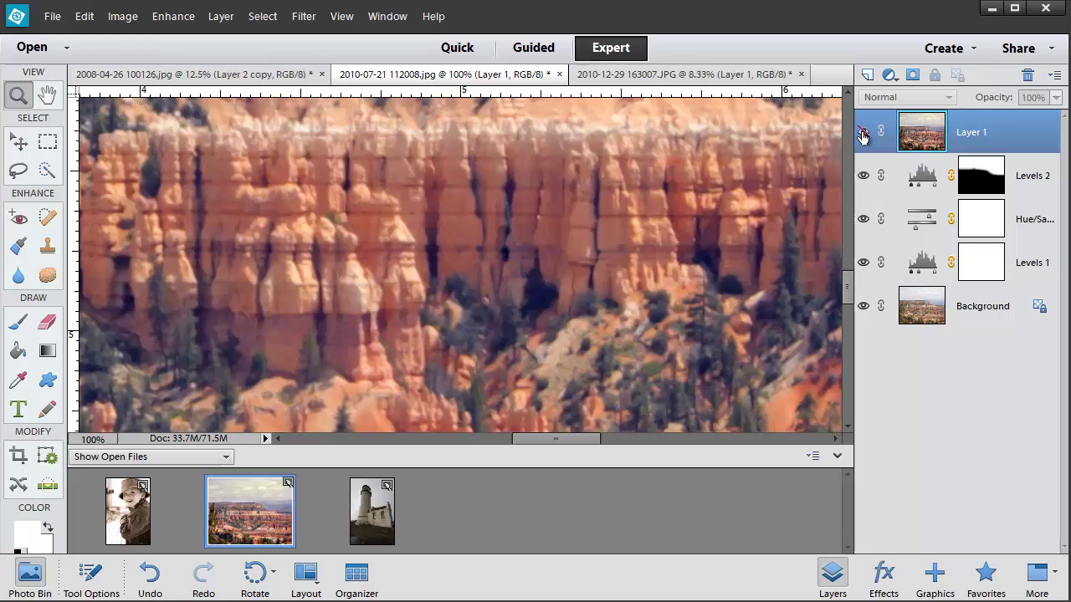
click(862, 134)
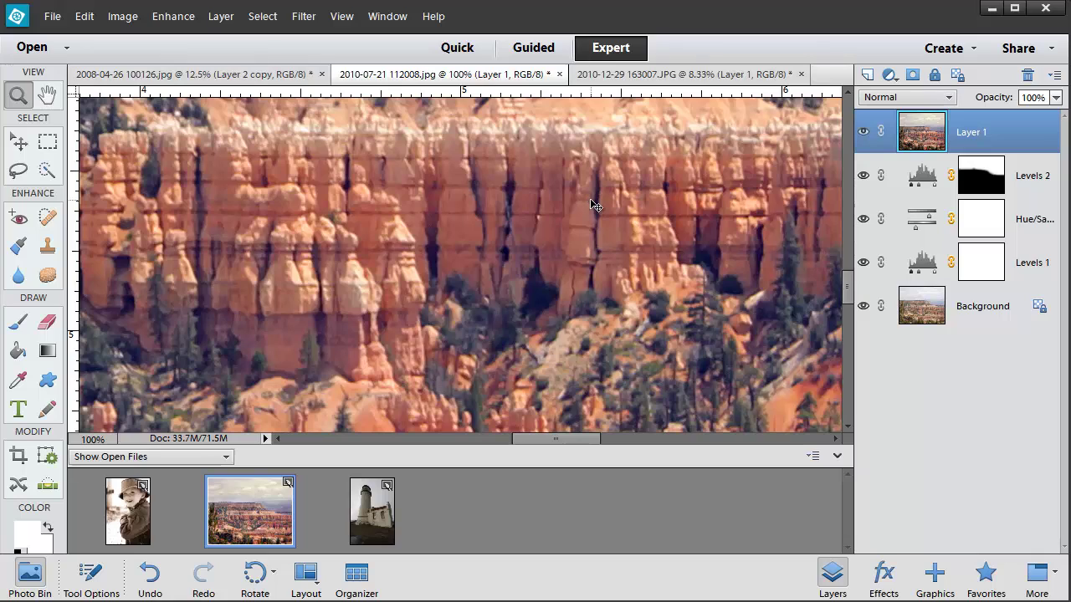
Scroll down to review the canyon photo with Layer 1 above its adjustment layers
scroll(595, 205, down, 3)
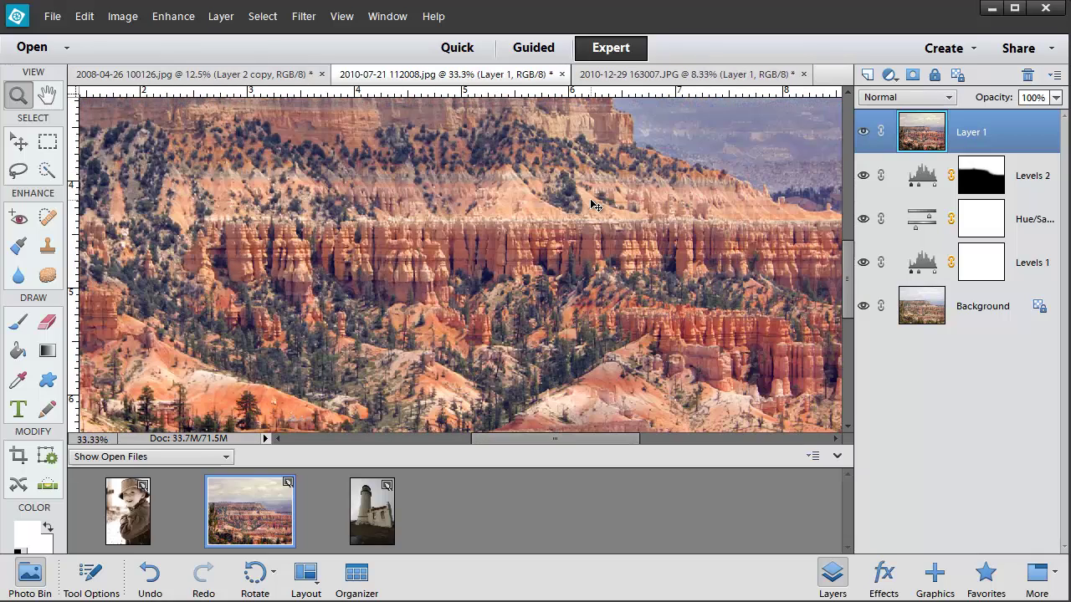
scroll(594, 205, down, 1)
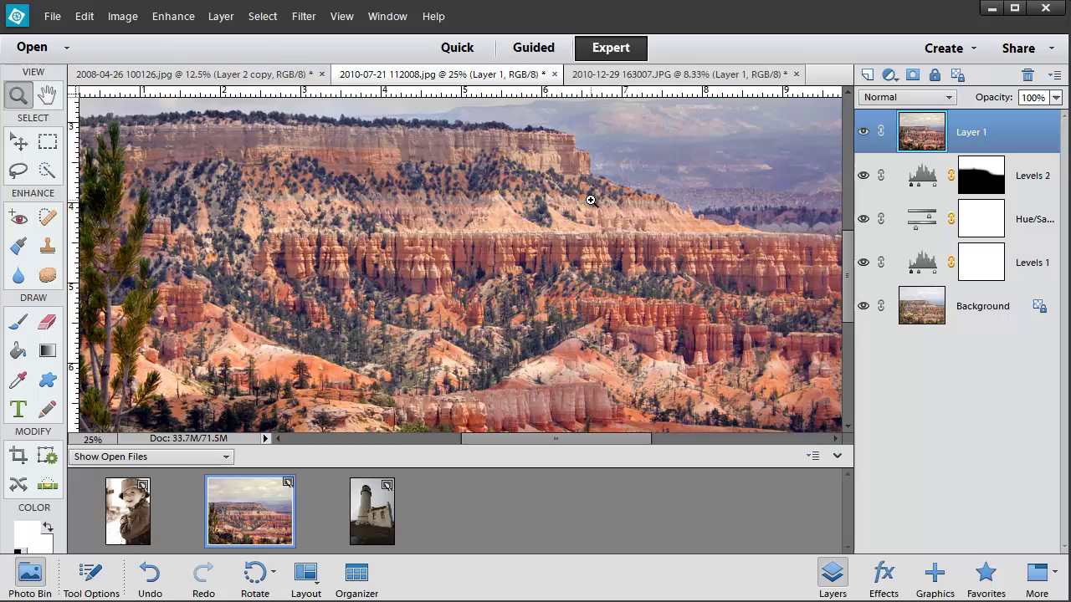
scroll(590, 201, down, 1)
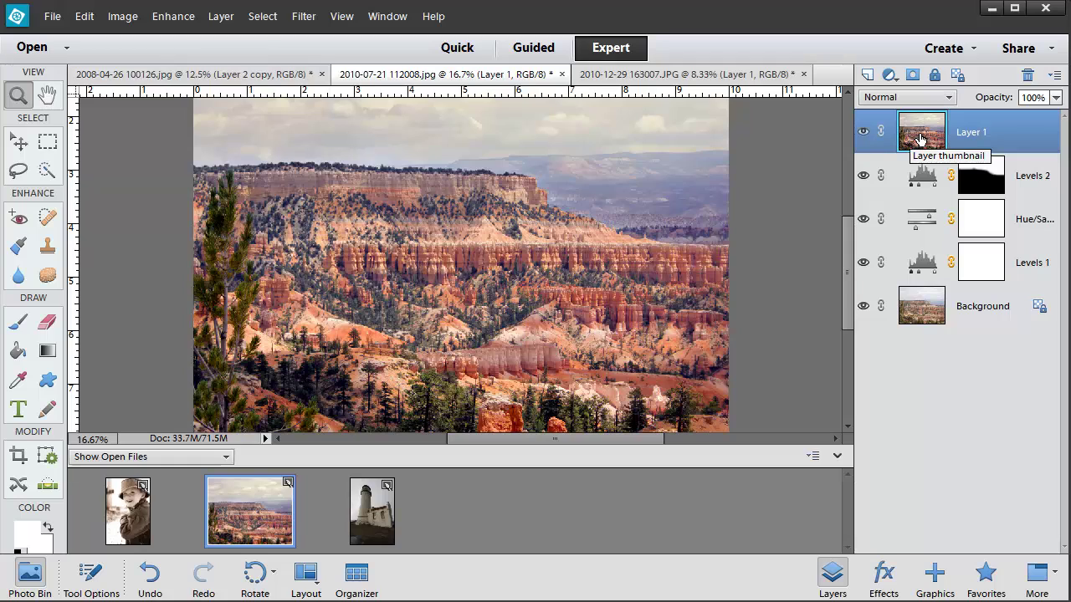
With the Move tool, bring up the lighthouse photo and make its Layer 1 active
key(v)
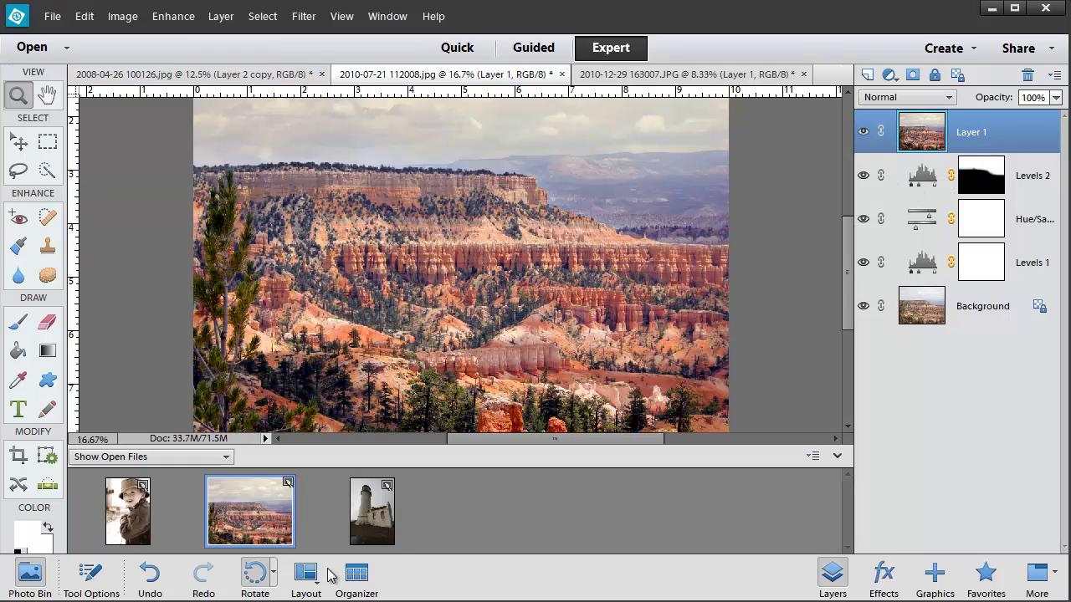
click(366, 516)
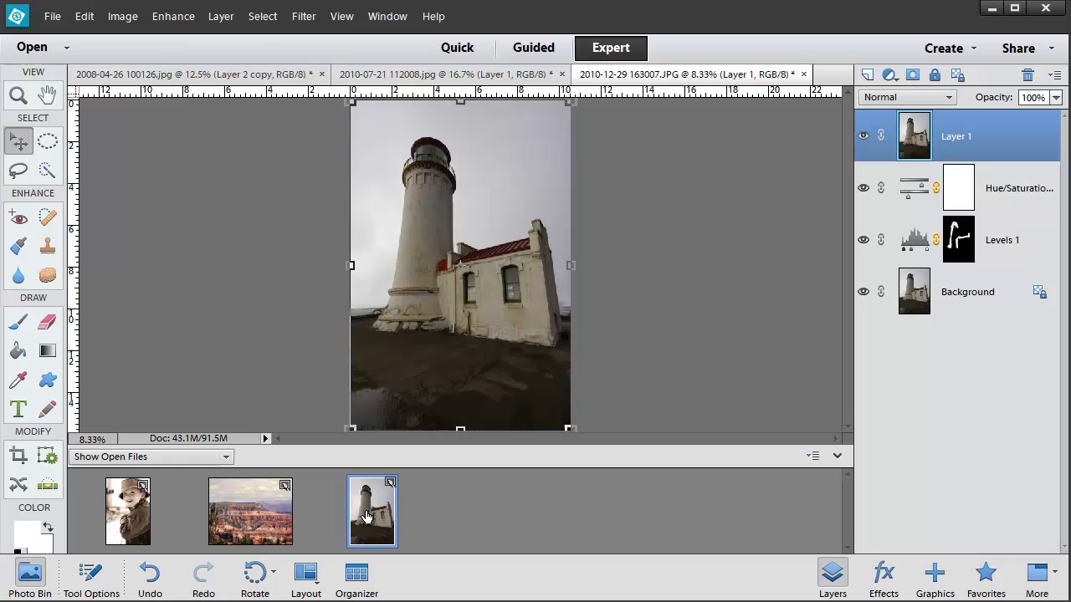
click(609, 415)
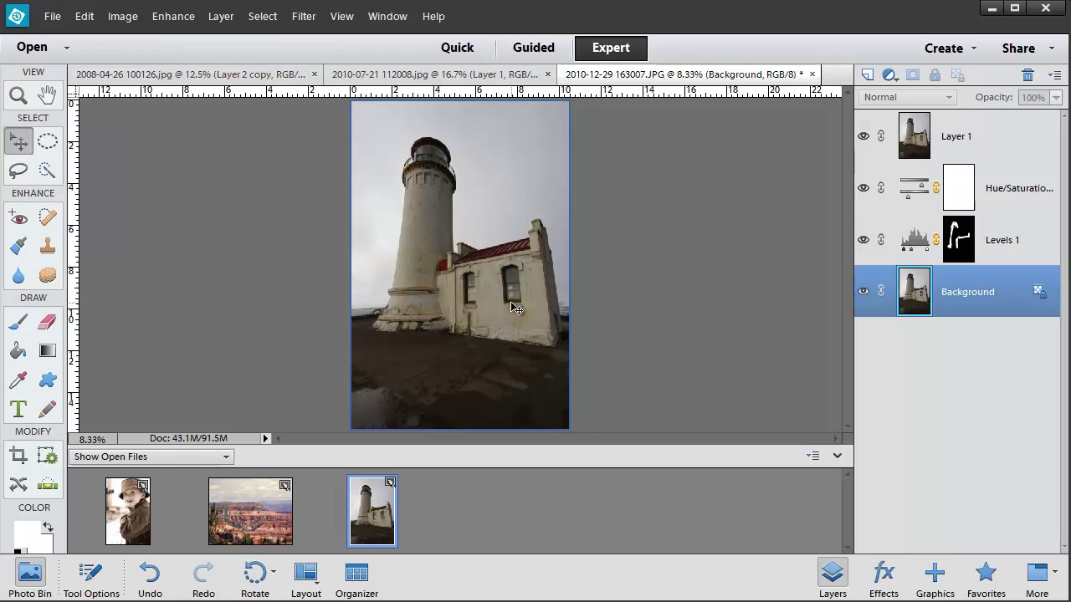
click(939, 144)
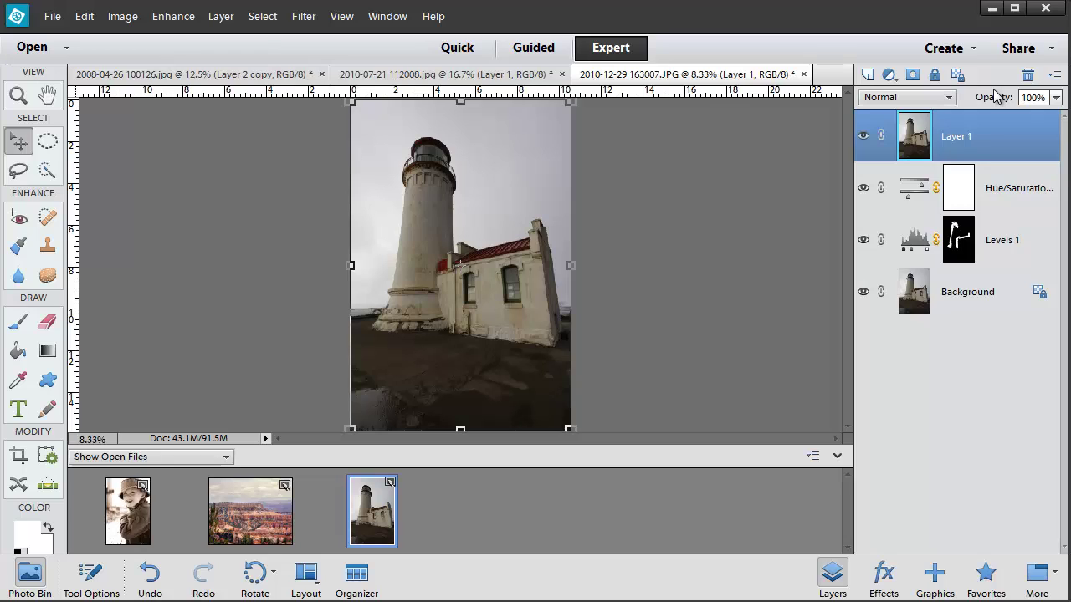
Duplicate Layer 1 and sharpen the copy with Unsharp Mask at 361% amount, 8.8 px radius
key(ctrl+j)
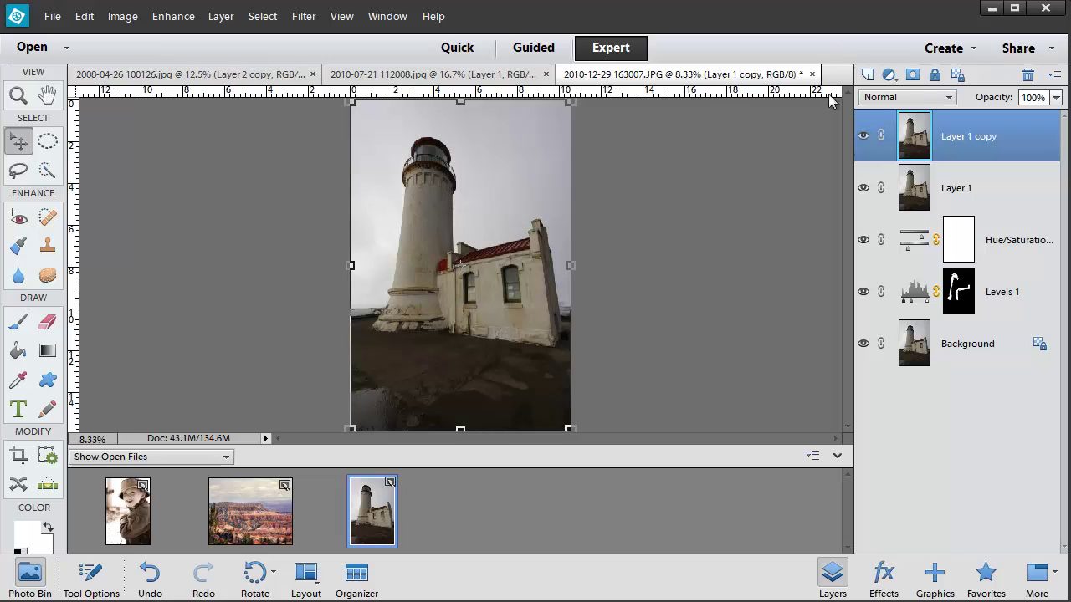
click(294, 18)
mouse_move(171, 16)
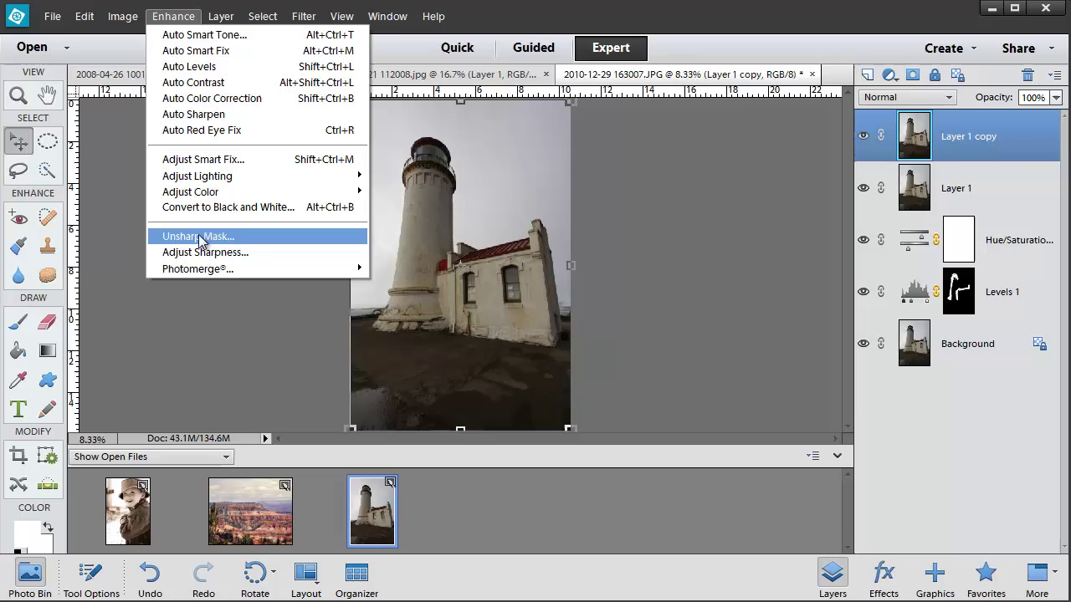
click(199, 238)
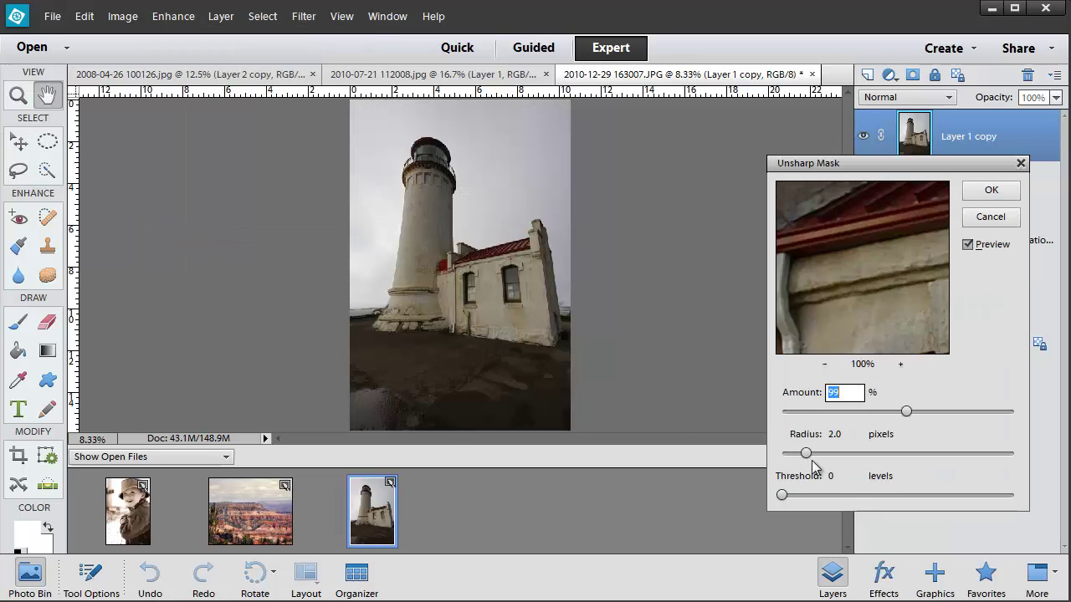
drag(906, 411, 1003, 412)
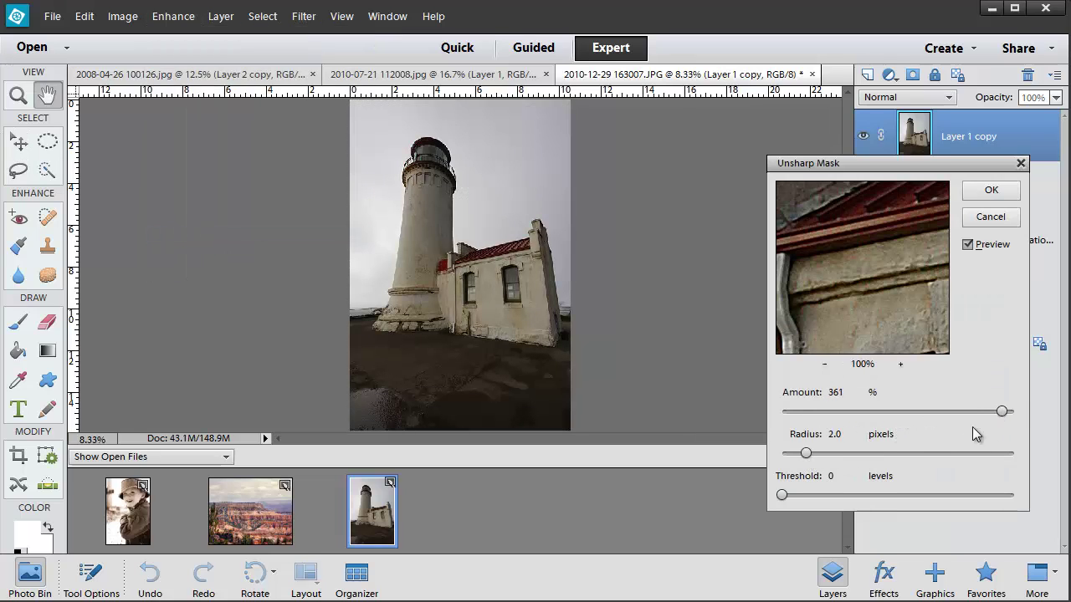
drag(806, 453, 906, 453)
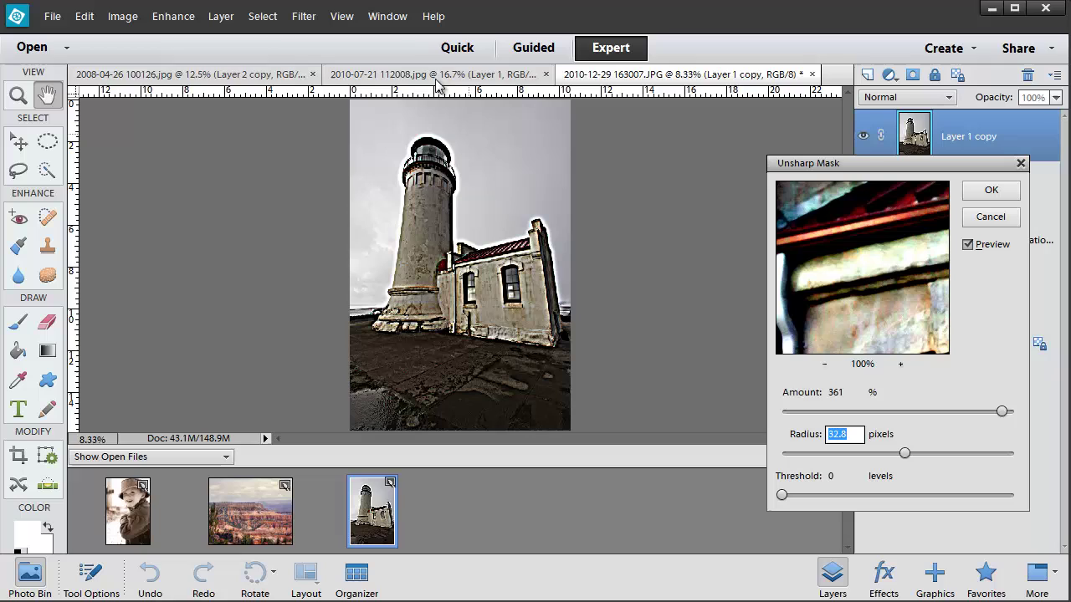
drag(904, 457, 868, 454)
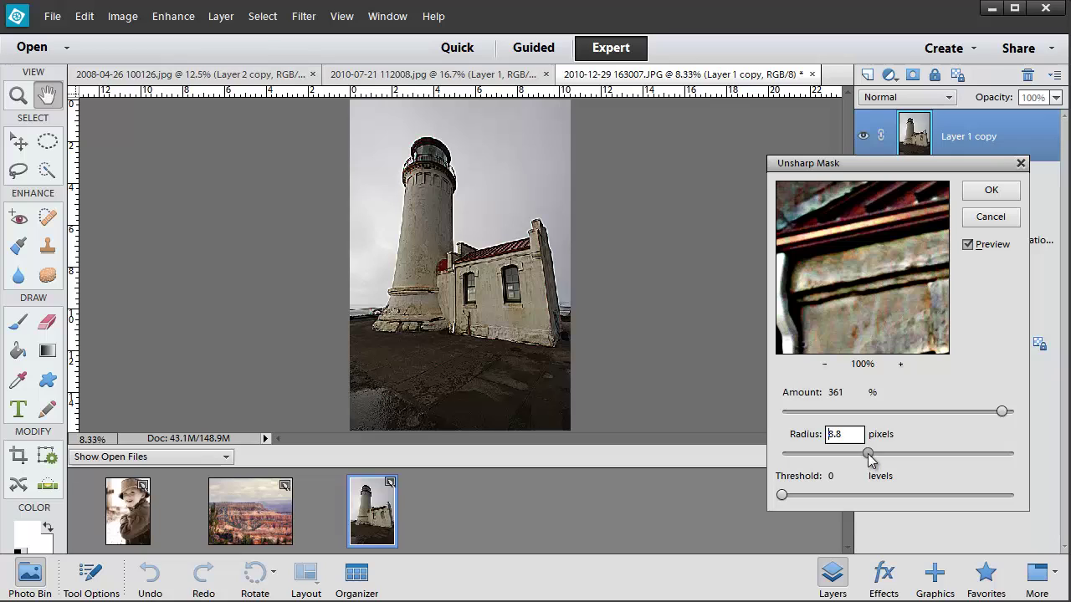
mouse_move(783, 495)
mouse_down()
mouse_move(835, 493)
mouse_move(781, 496)
mouse_up()
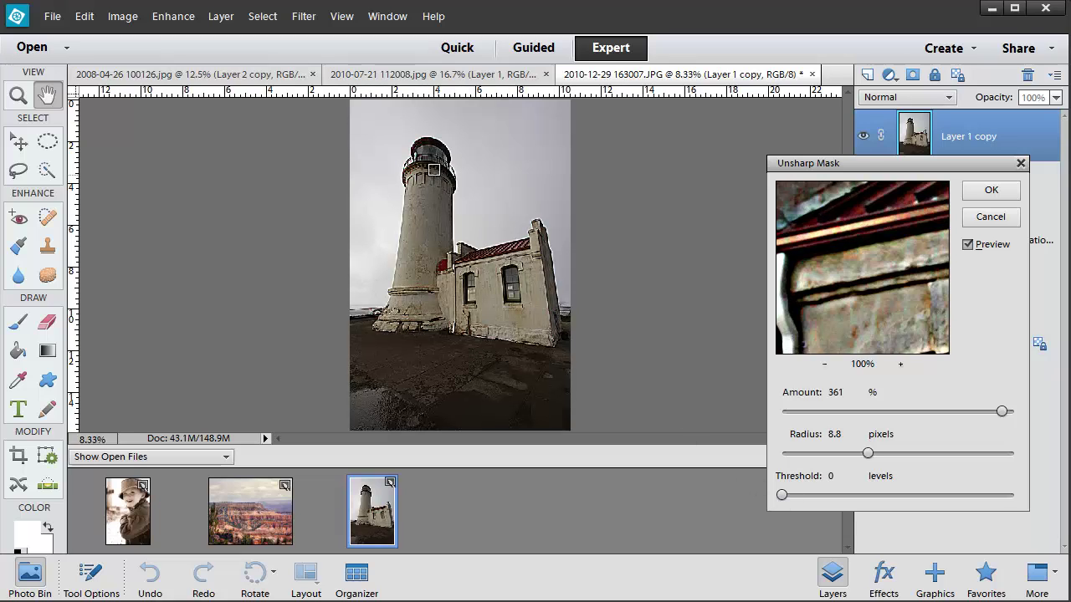
click(992, 189)
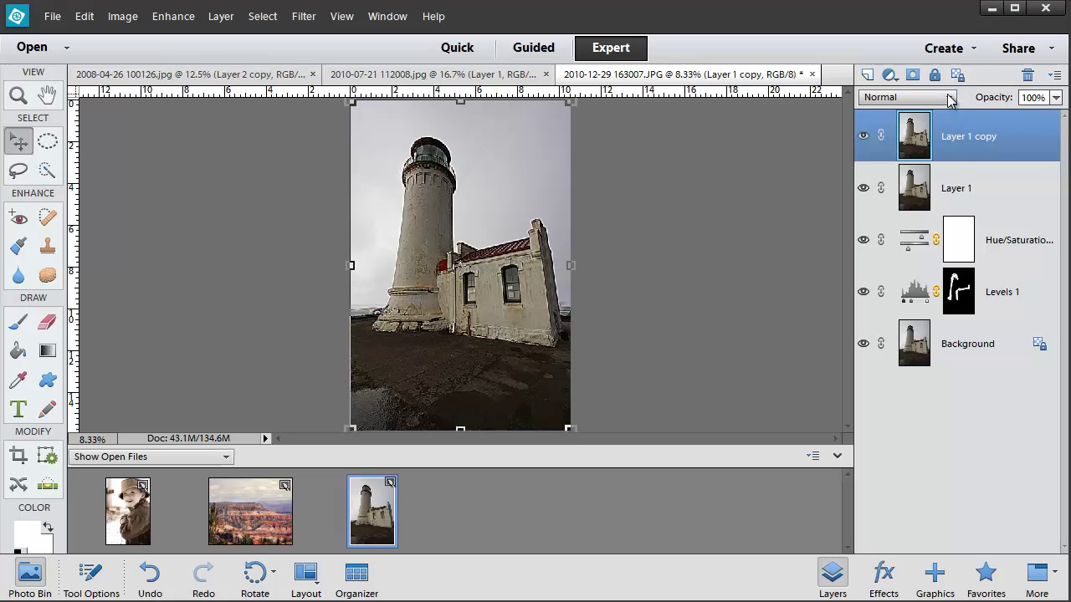
Try Hard Mix and Pin Light, then blend Layer 1 copy in Linear Light at 50% opacity
click(950, 101)
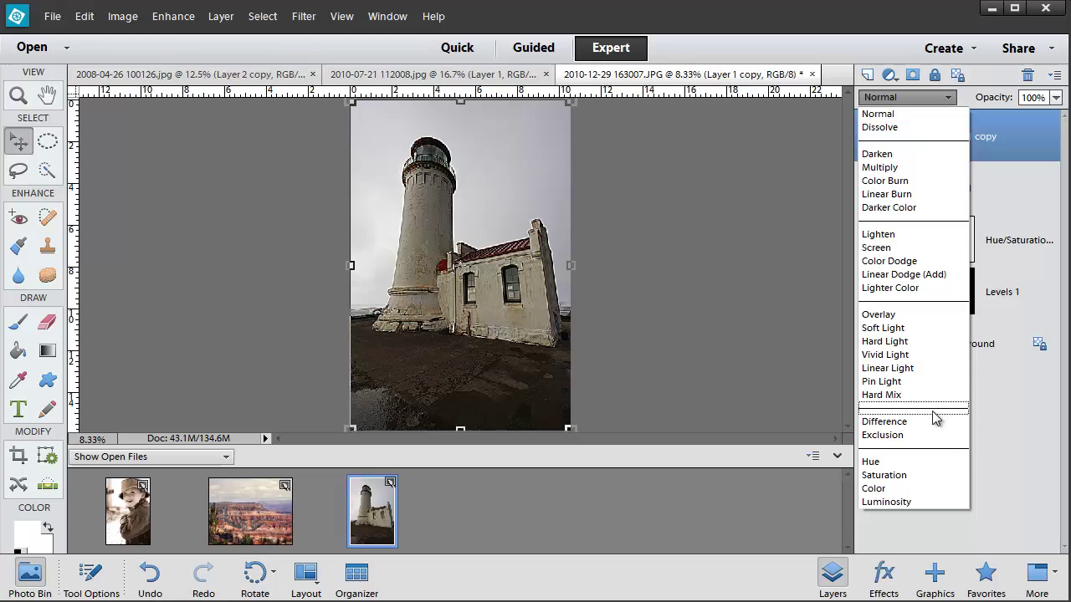
click(887, 395)
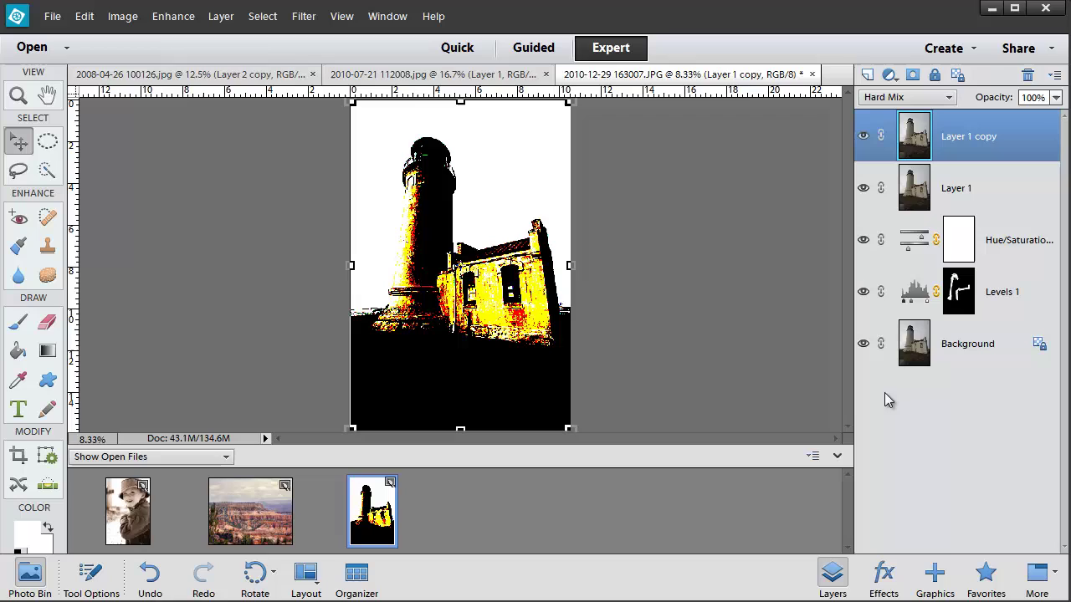
key(Up)
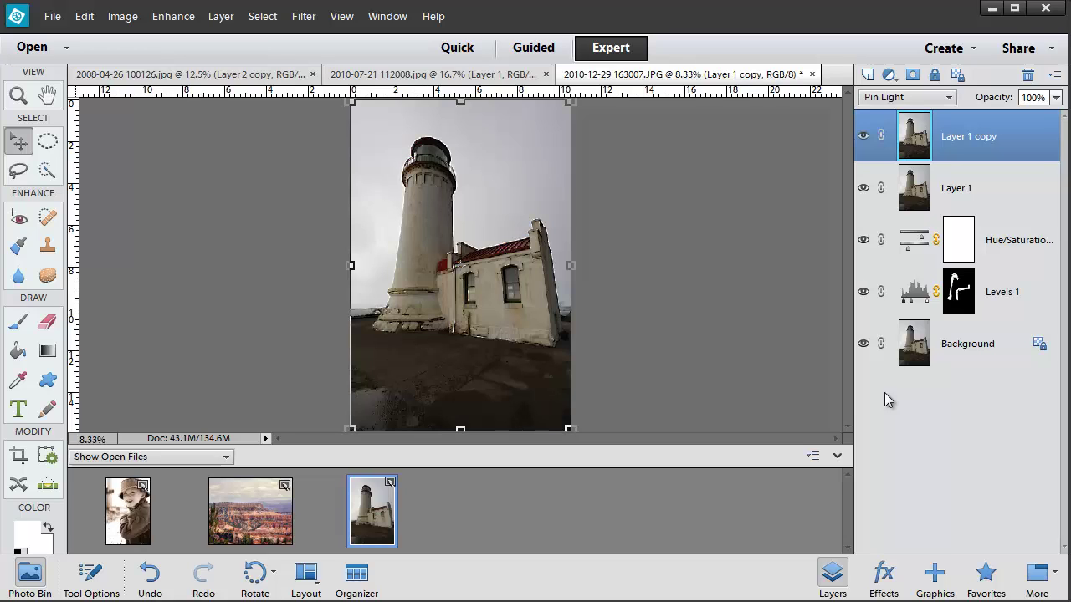
key(Up)
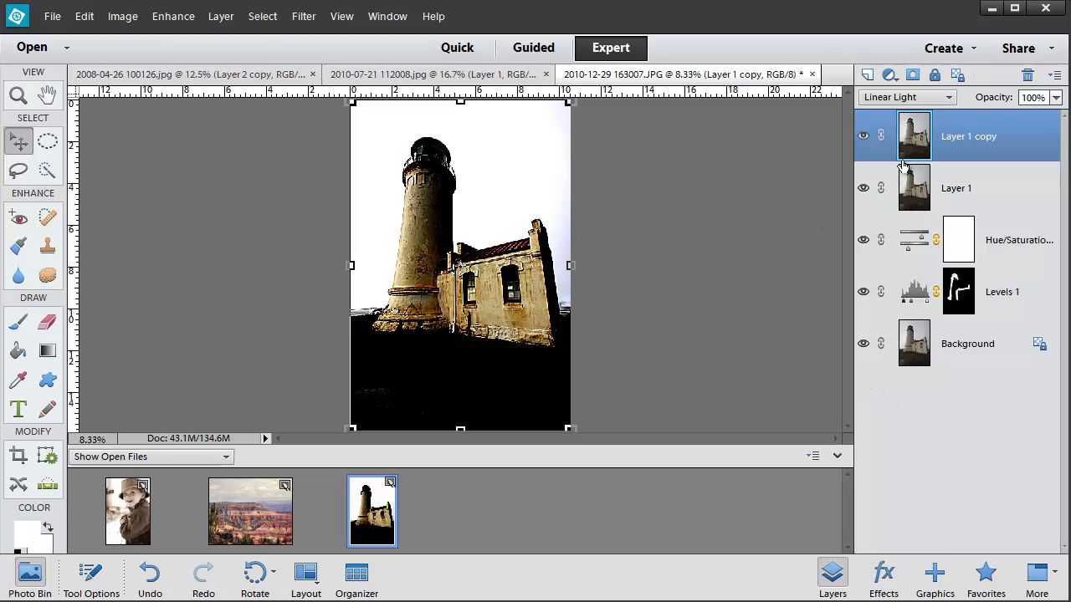
drag(997, 99, 959, 98)
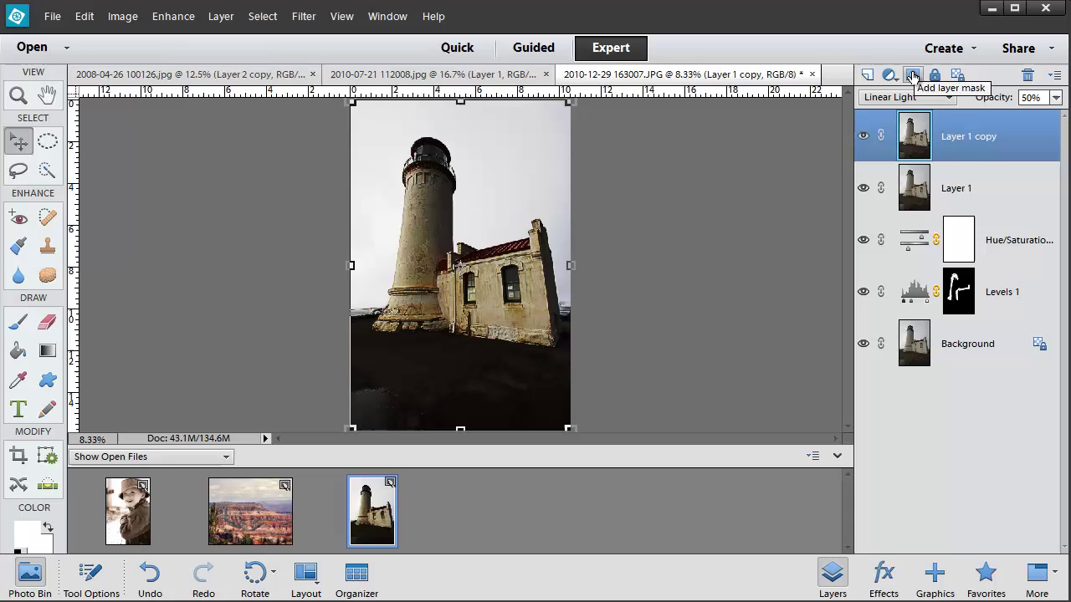
Add an inverted mask to Layer 1 copy and paint the sharpening back onto the lighthouse tower in white
click(914, 76)
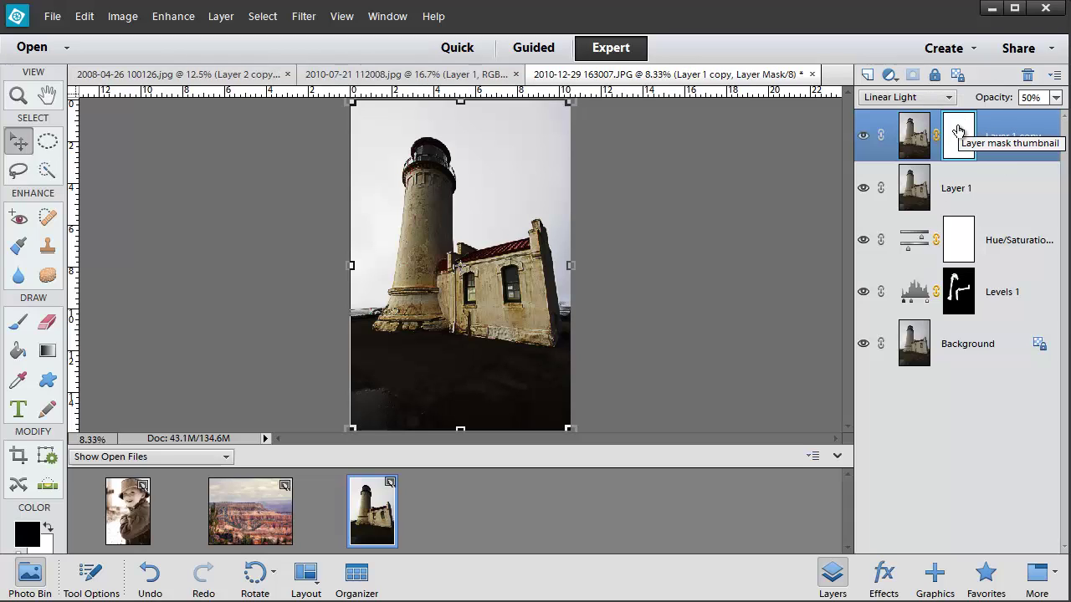
key(ctrl+i)
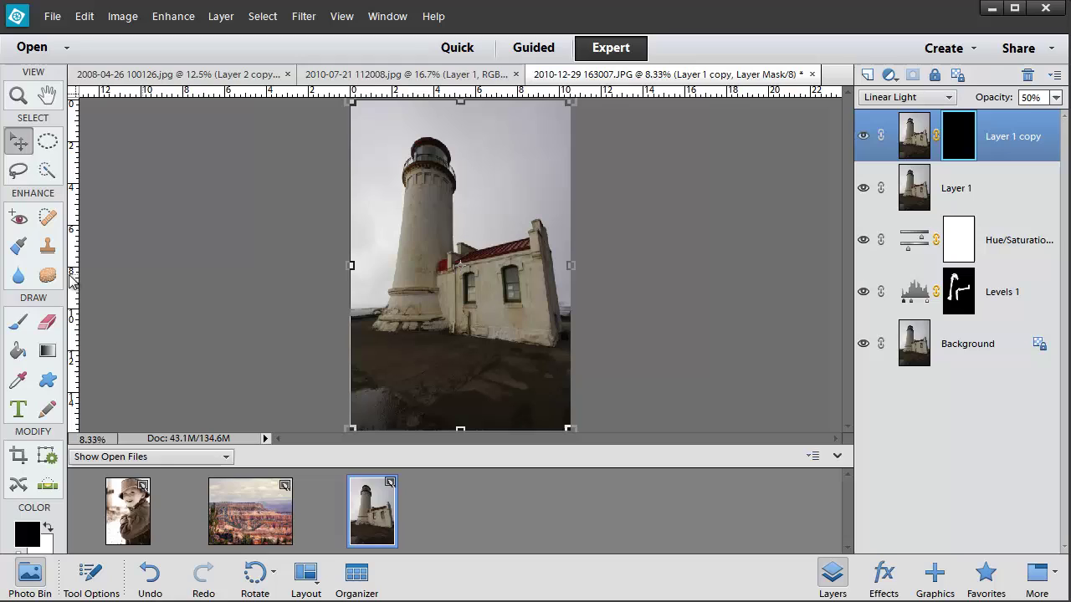
click(19, 327)
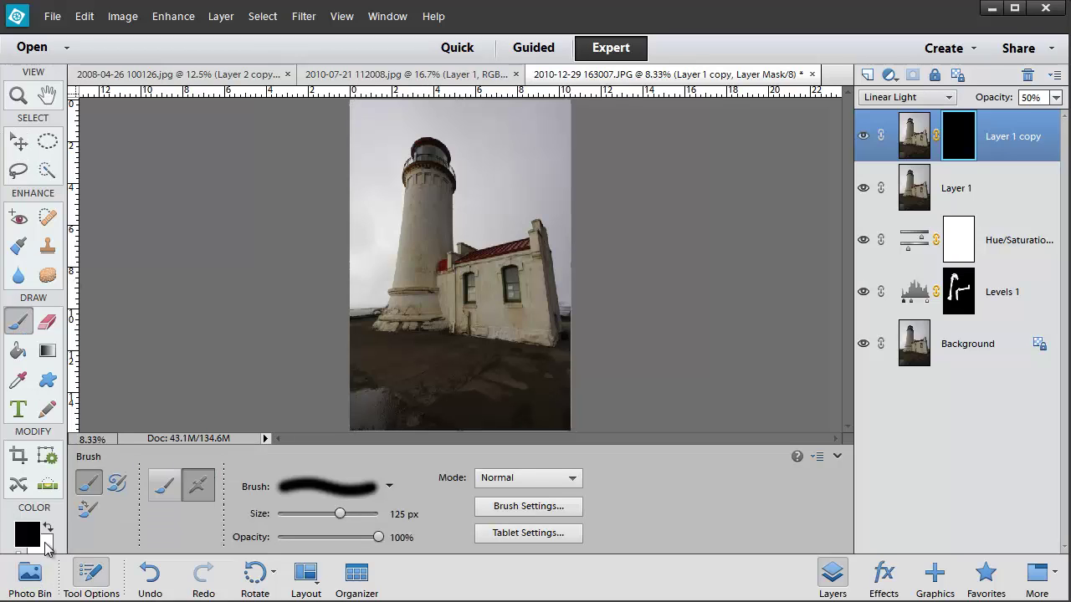
click(48, 524)
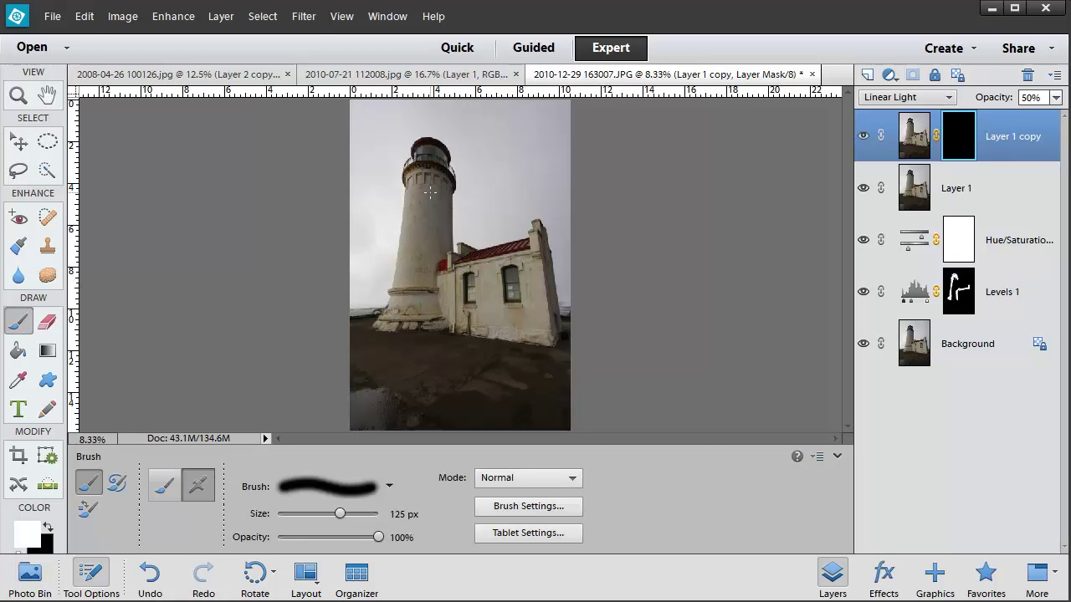
key(bracketright)
key(bracketright)
key(bracketright)
key(bracketright)
key(bracketright)
key(bracketright)
key(bracketright)
key(bracketright)
key(bracketright)
key(bracketright)
key(bracketright)
key(bracketright)
key(bracketright)
key(bracketright)
drag(359, 513, 355, 513)
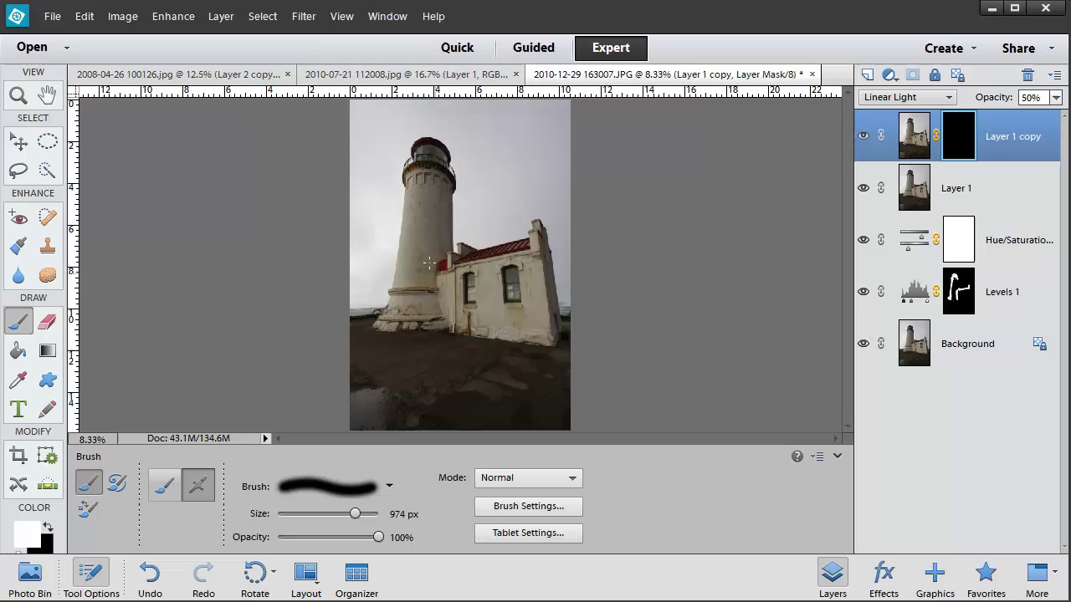
drag(433, 249, 429, 262)
With a 701 px brush, reveal the sharpening on the tower top, lantern and the building's right gable
drag(368, 511, 335, 513)
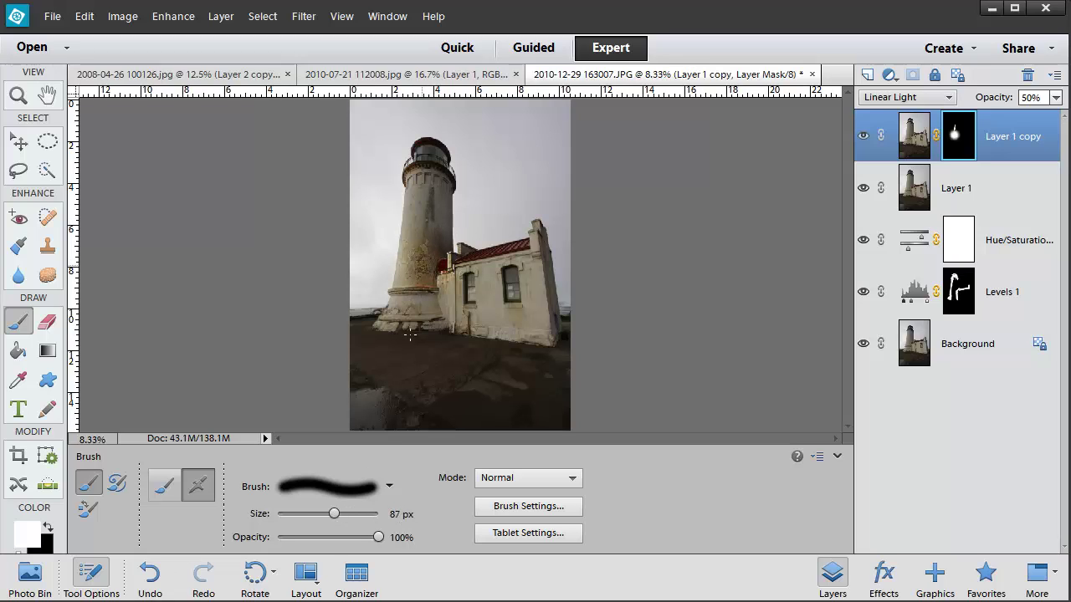
drag(335, 513, 351, 514)
mouse_move(445, 230)
mouse_down()
mouse_move(426, 167)
mouse_move(403, 239)
mouse_move(405, 317)
mouse_move(490, 283)
mouse_move(548, 301)
mouse_move(535, 251)
mouse_up()
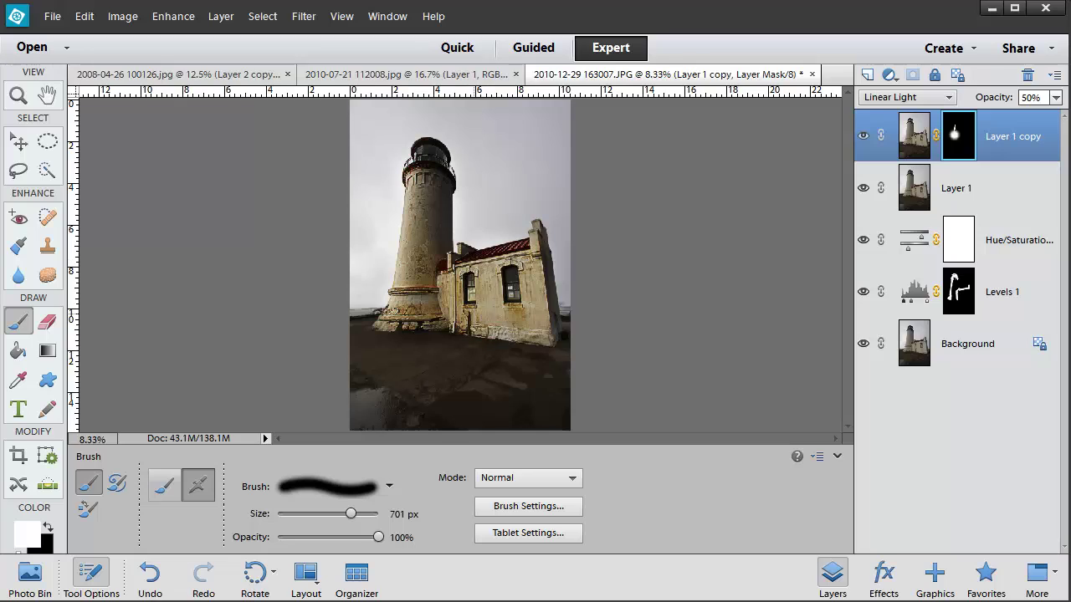
drag(525, 234, 549, 232)
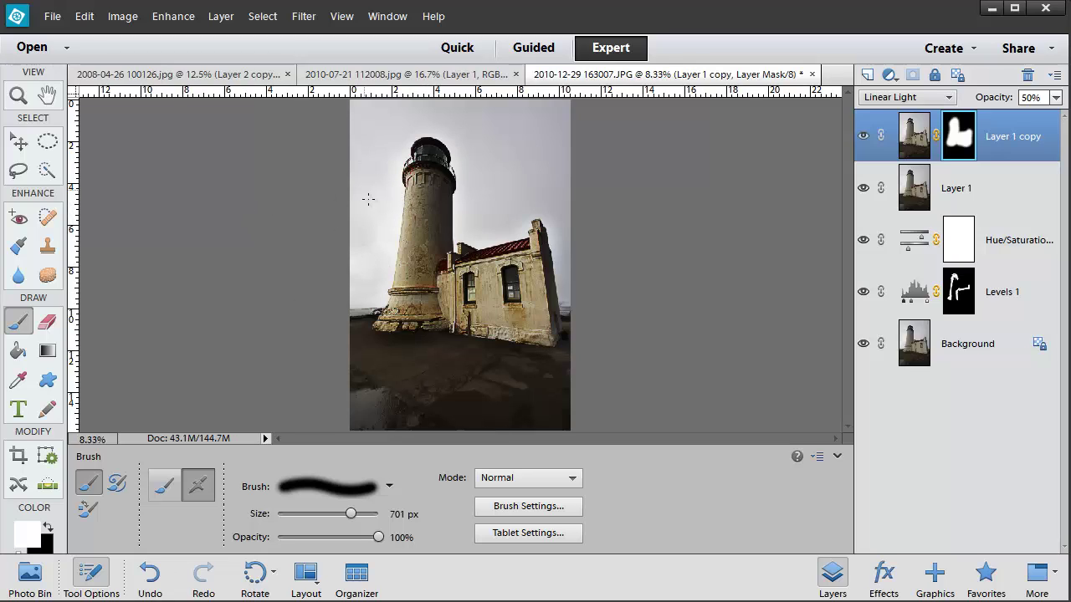
Mask the effect off the roof with a 400 px black brush and lower opacity to 46%
key(bracketleft)
key(bracketleft)
key(bracketleft)
click(49, 529)
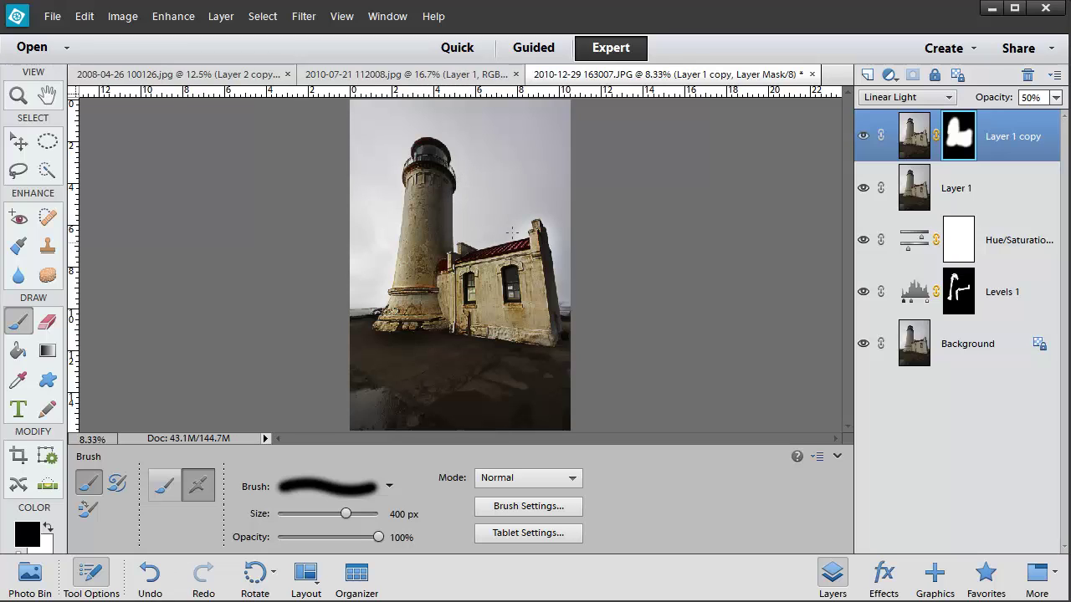
mouse_move(512, 231)
mouse_down()
mouse_move(541, 222)
mouse_move(549, 234)
mouse_up()
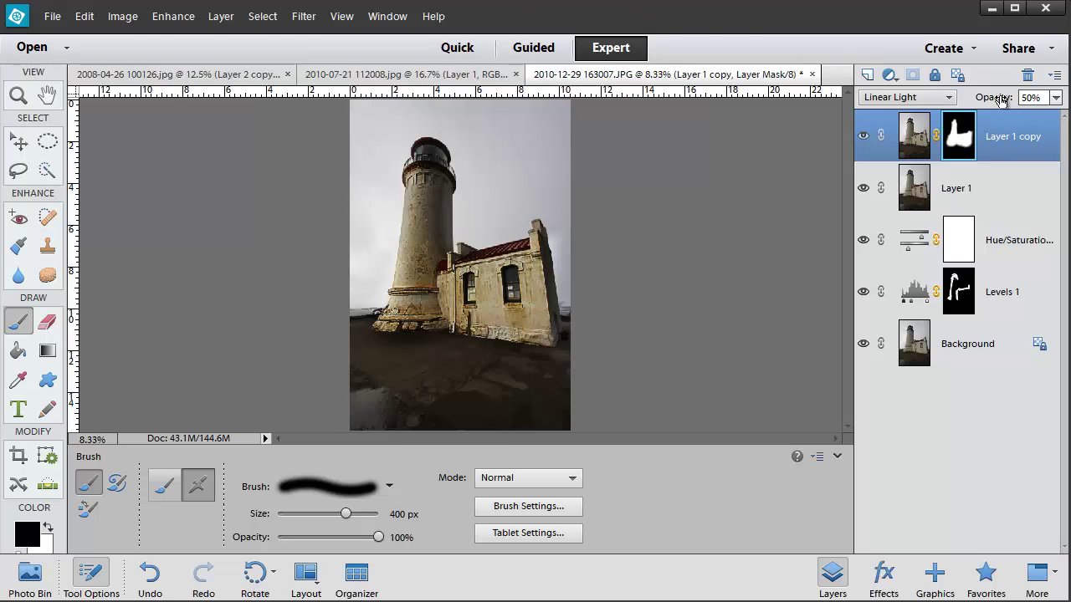
drag(1001, 100, 998, 99)
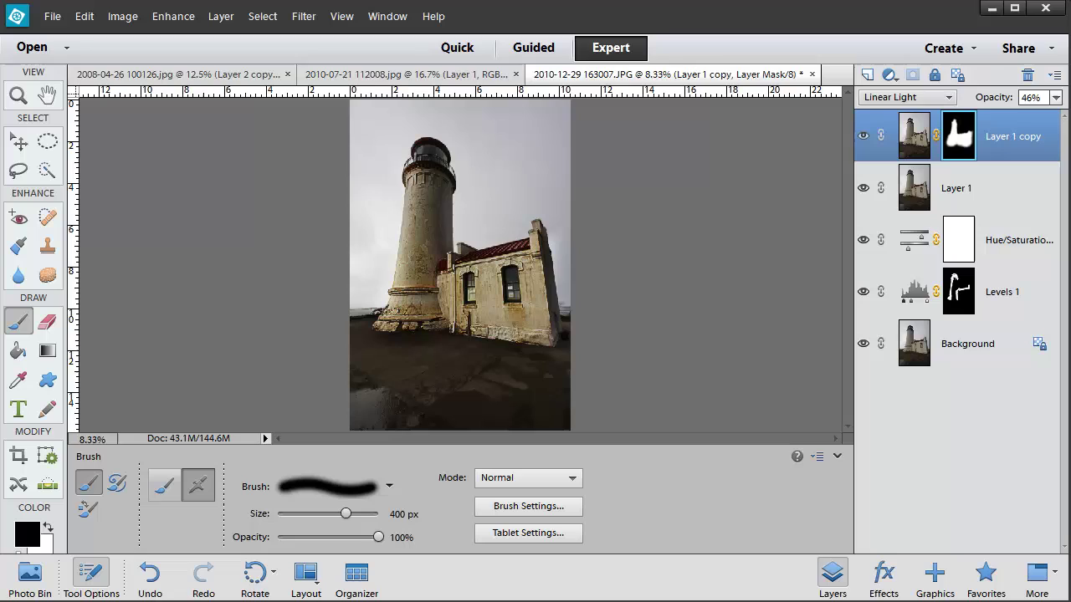
Compare the image with Layer 1 copy hidden and shown, then delete Layer 1 copy
click(865, 137)
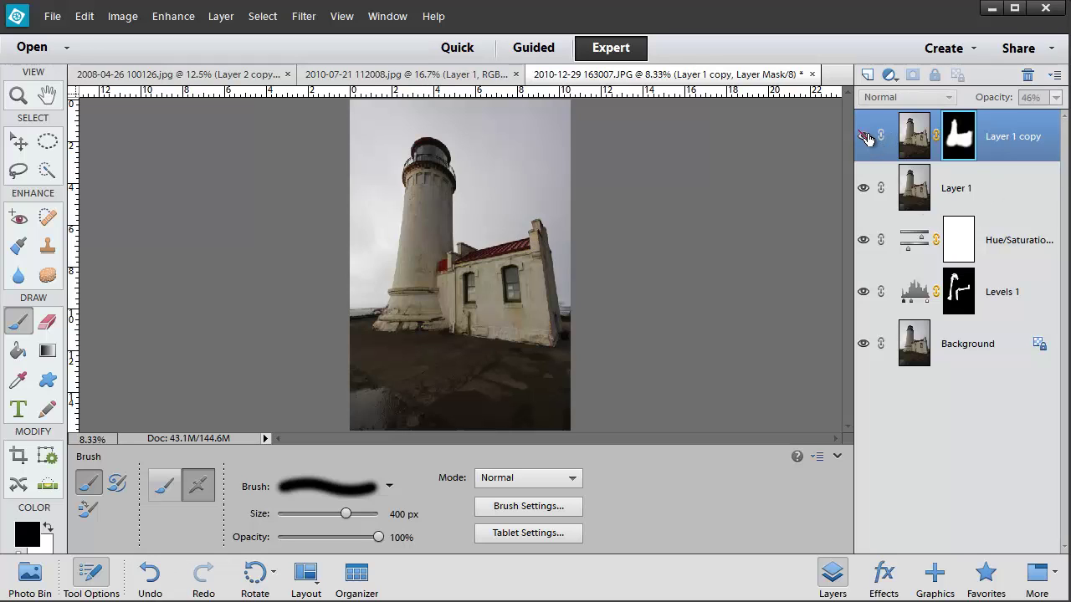
click(866, 136)
click(866, 136)
click(866, 137)
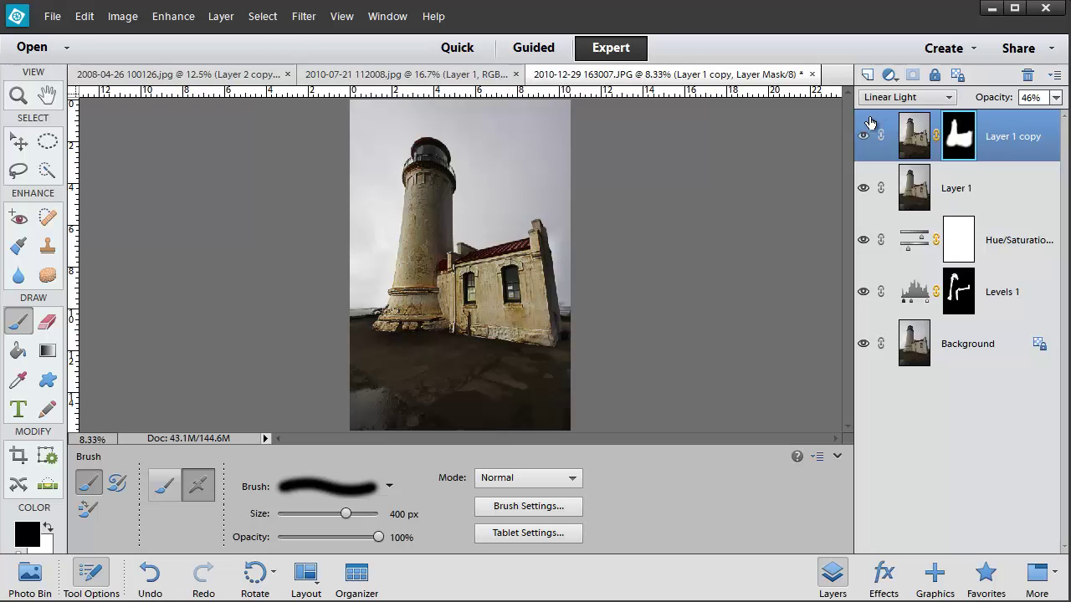
drag(912, 139, 1031, 77)
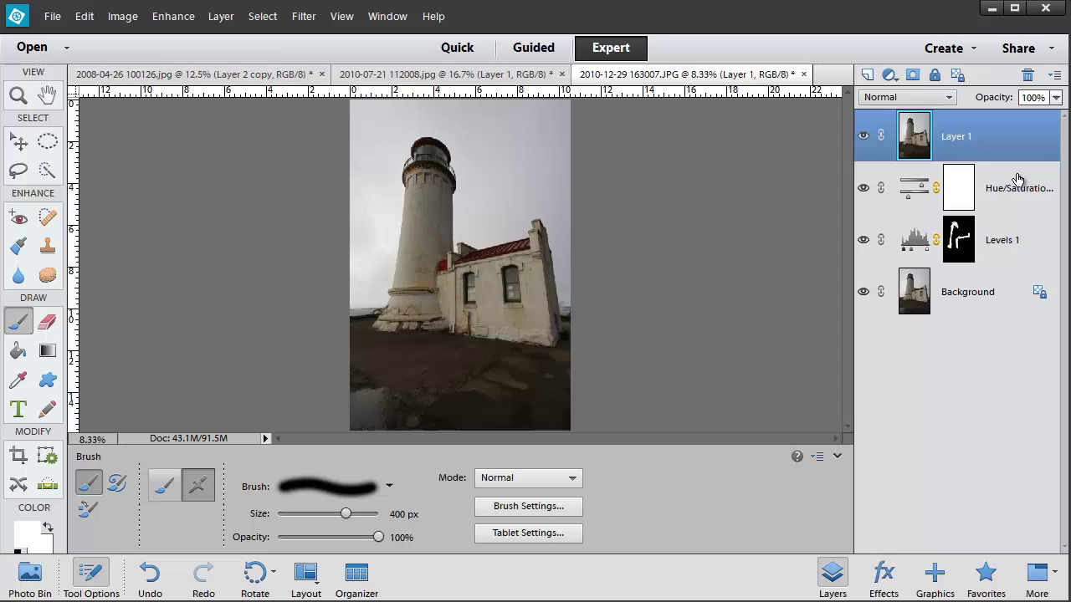
Duplicate Layer 1 and apply a High Pass filter with a 3.0-pixel radius to the copy
key(ctrl+j)
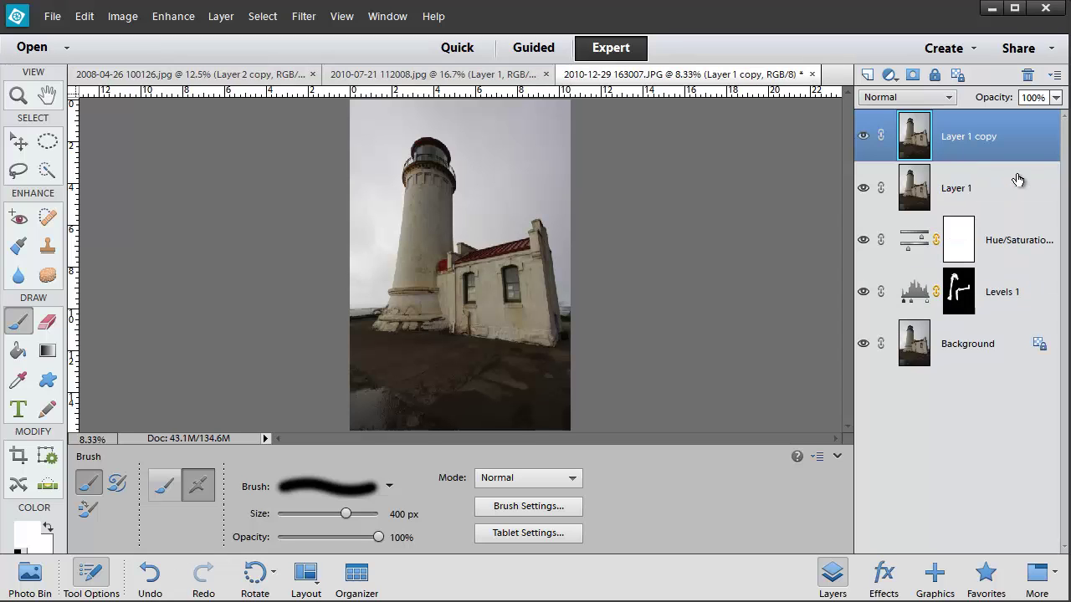
click(304, 17)
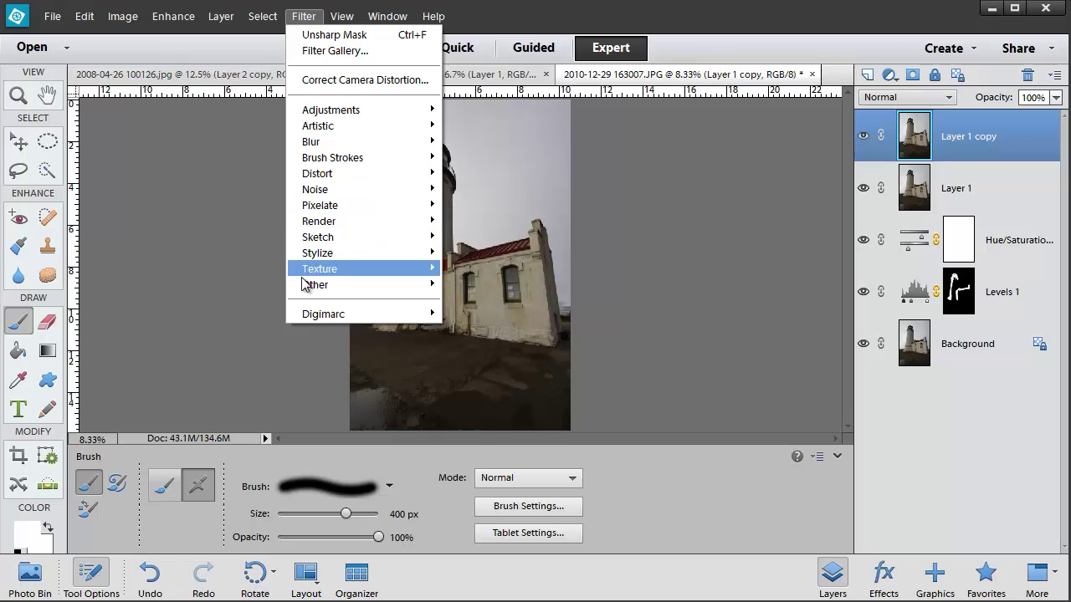
mouse_move(304, 288)
click(479, 300)
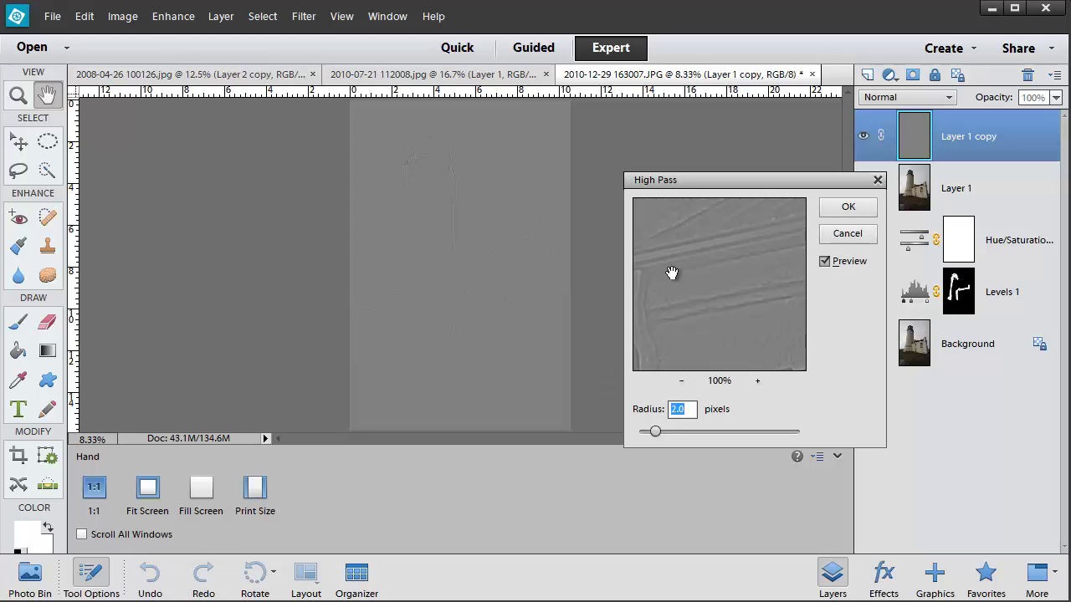
click(674, 409)
text(3)
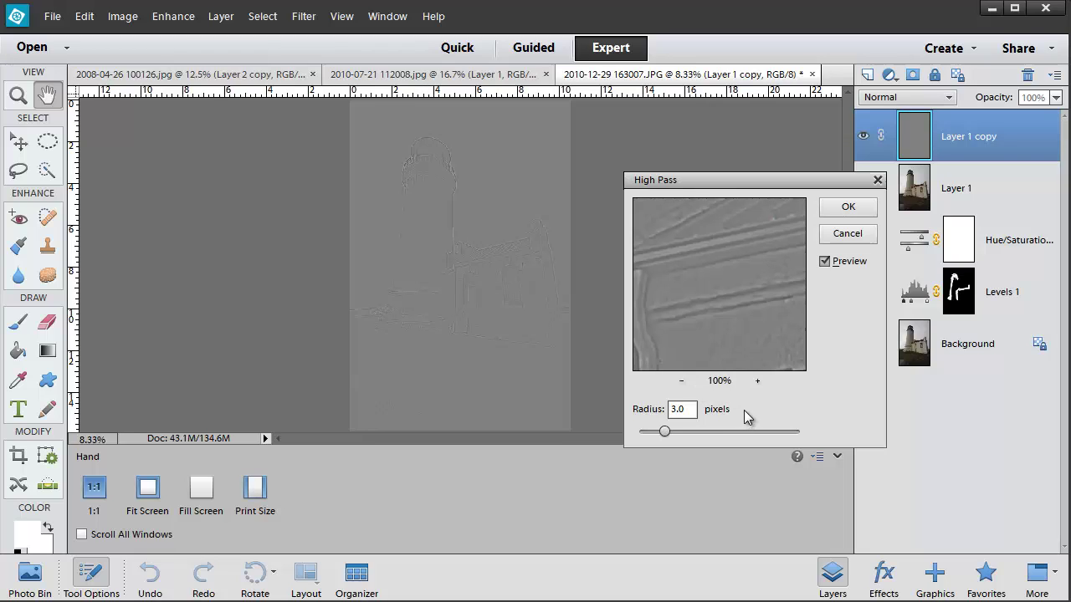
click(845, 210)
Set the High Pass layer's blend mode to Hard Light
key(b)
click(949, 98)
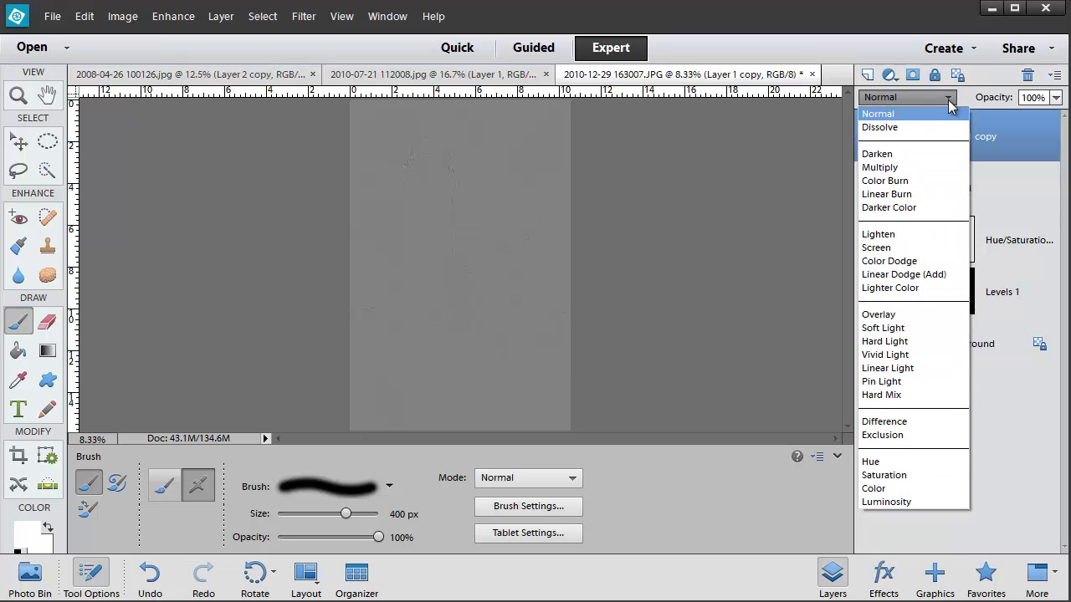
click(908, 341)
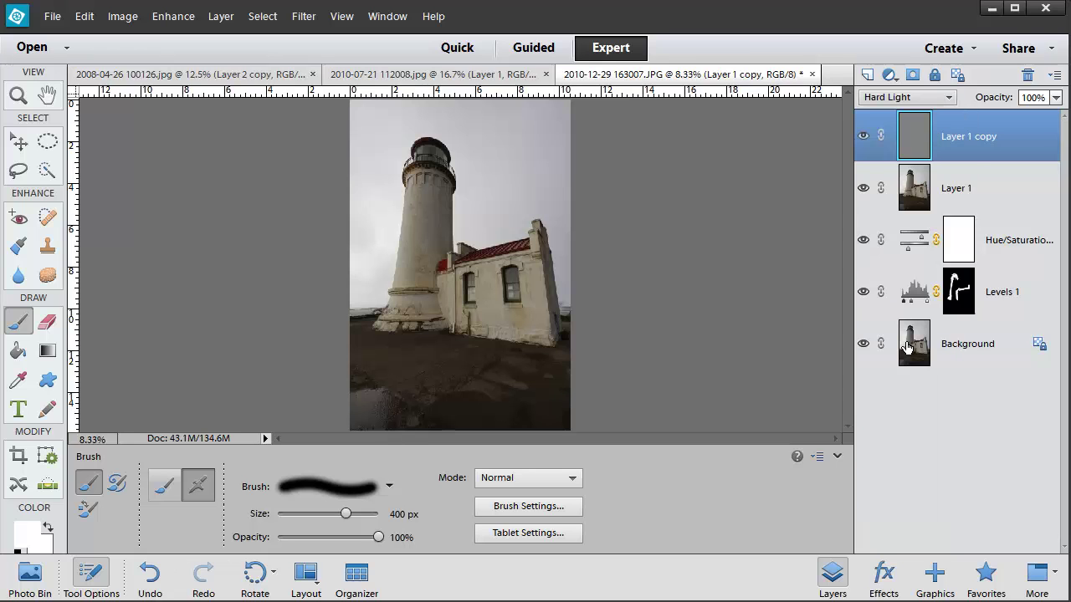
Toggle the High Pass layer's visibility to compare the photo before and after sharpening
click(866, 138)
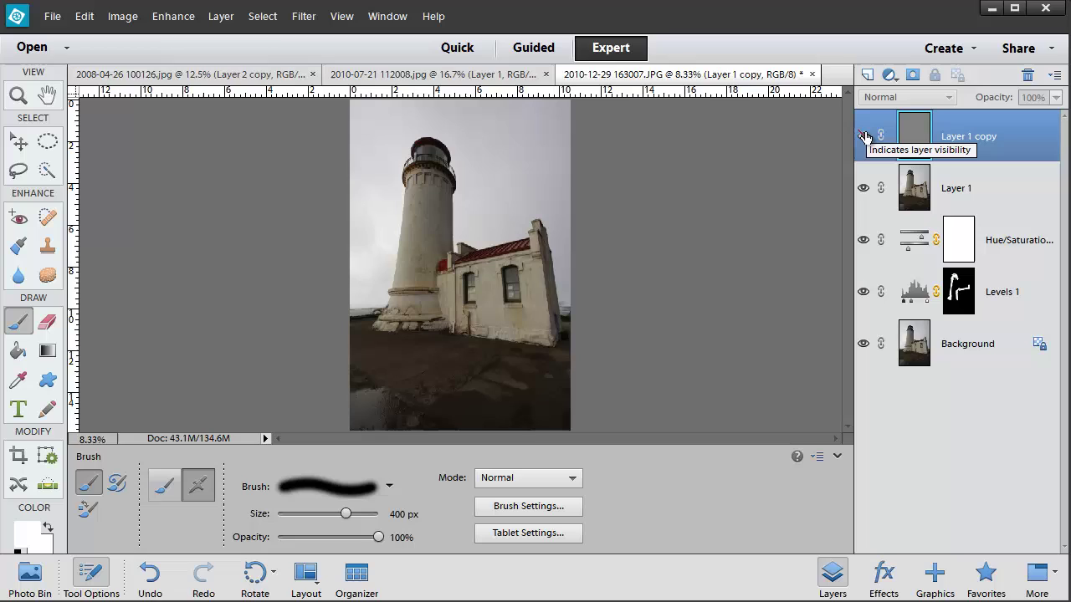
click(867, 137)
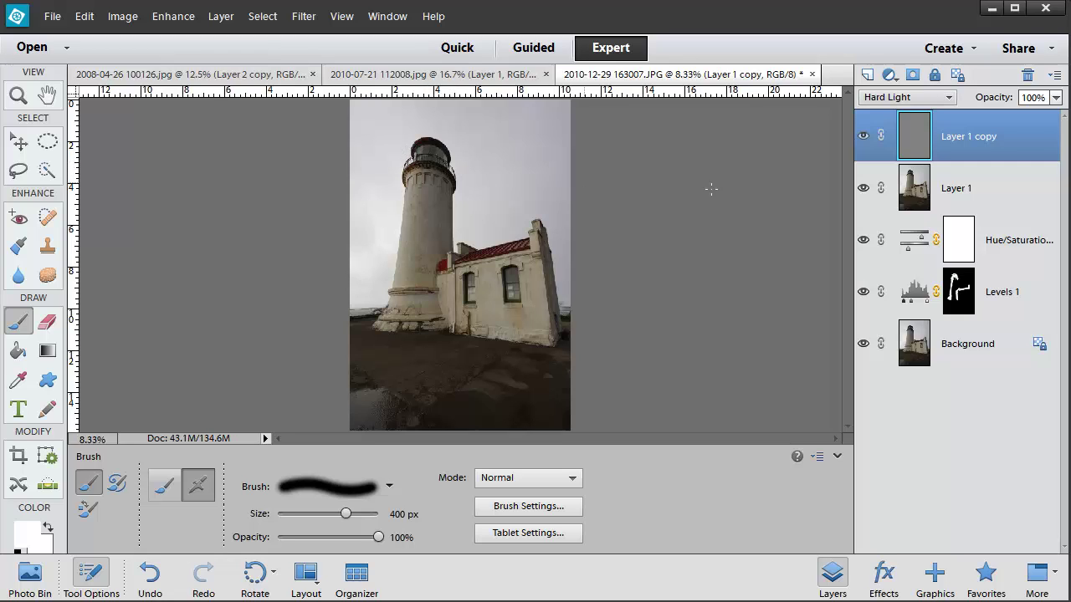
click(863, 137)
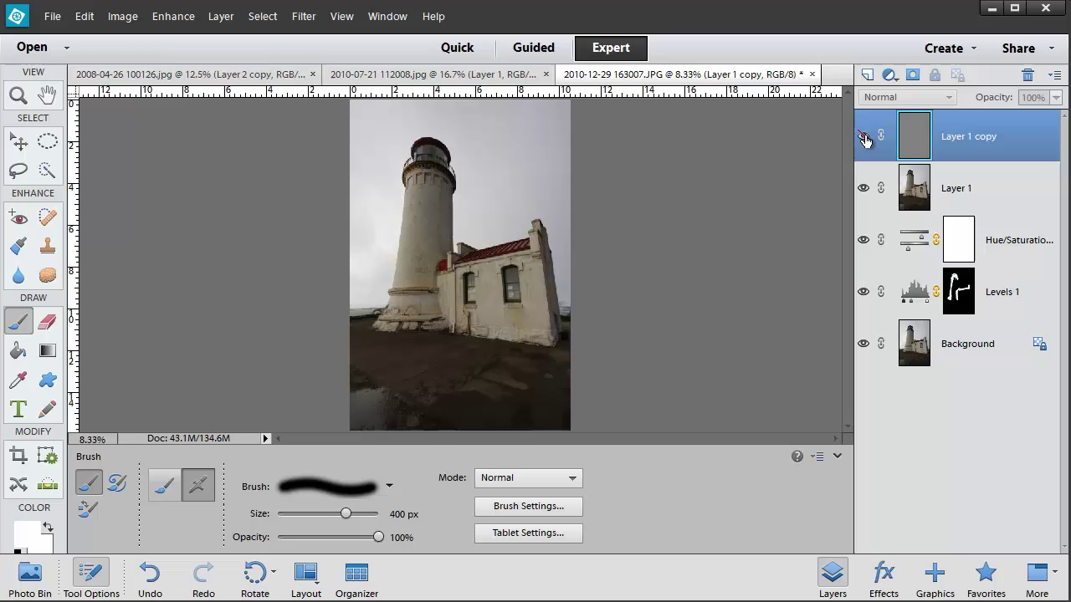
click(863, 137)
click(864, 137)
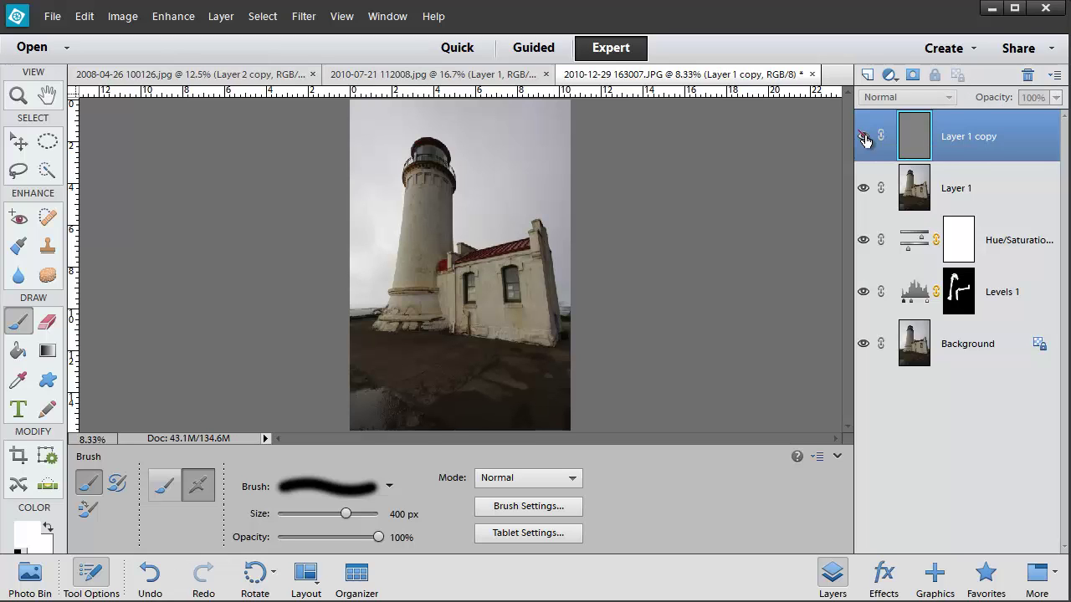
click(864, 137)
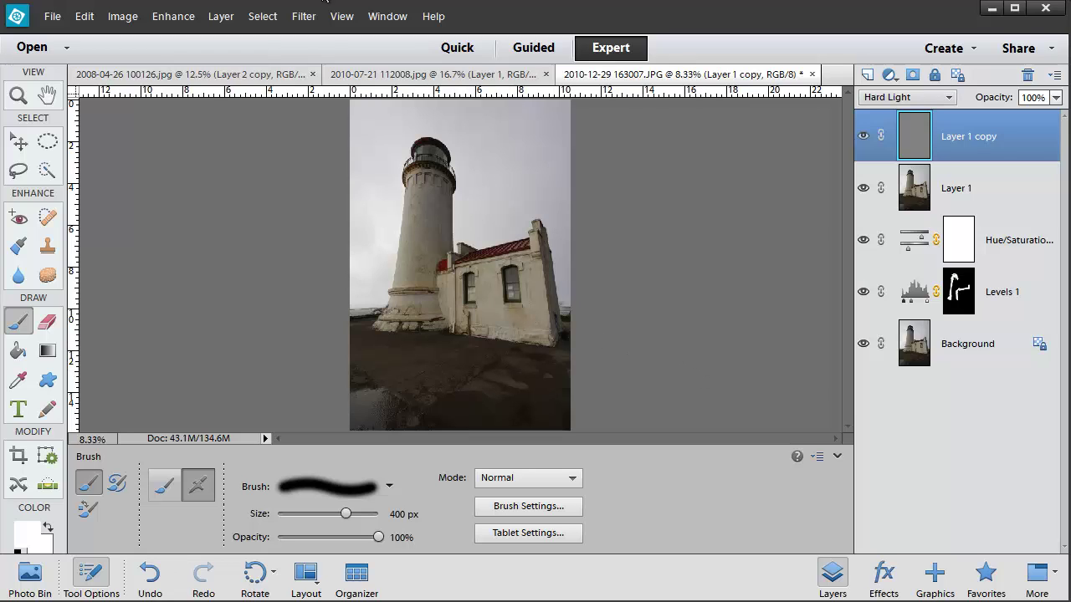
click(342, 16)
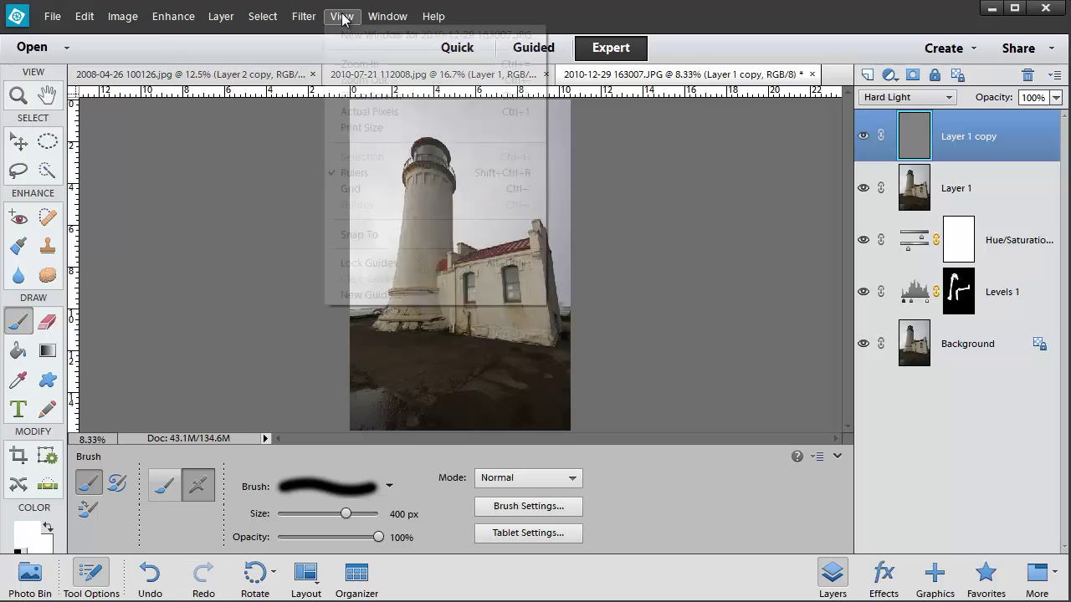
click(348, 109)
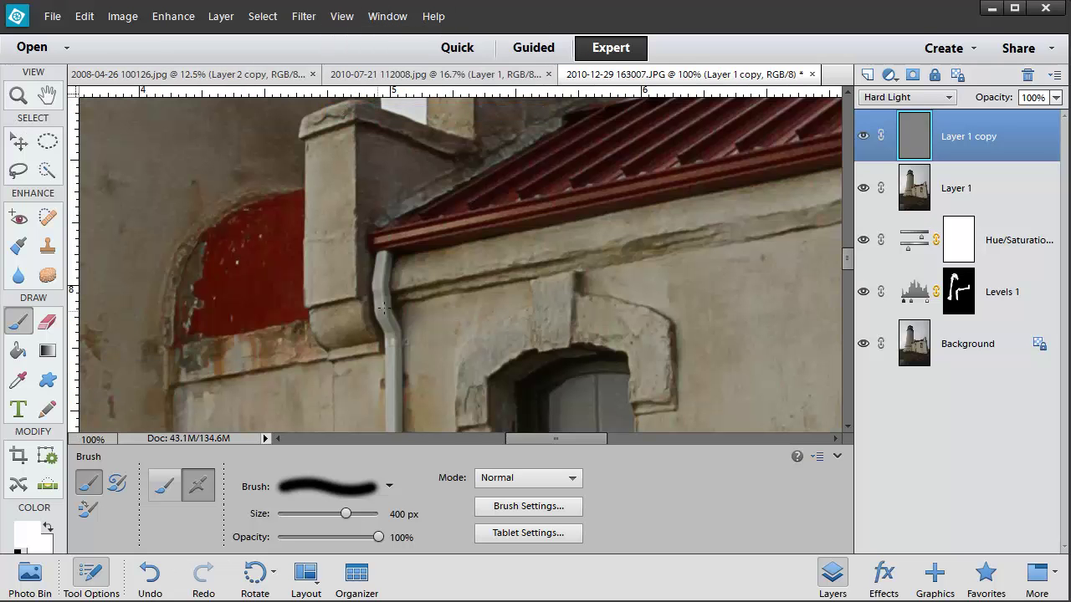
drag(849, 260, 843, 161)
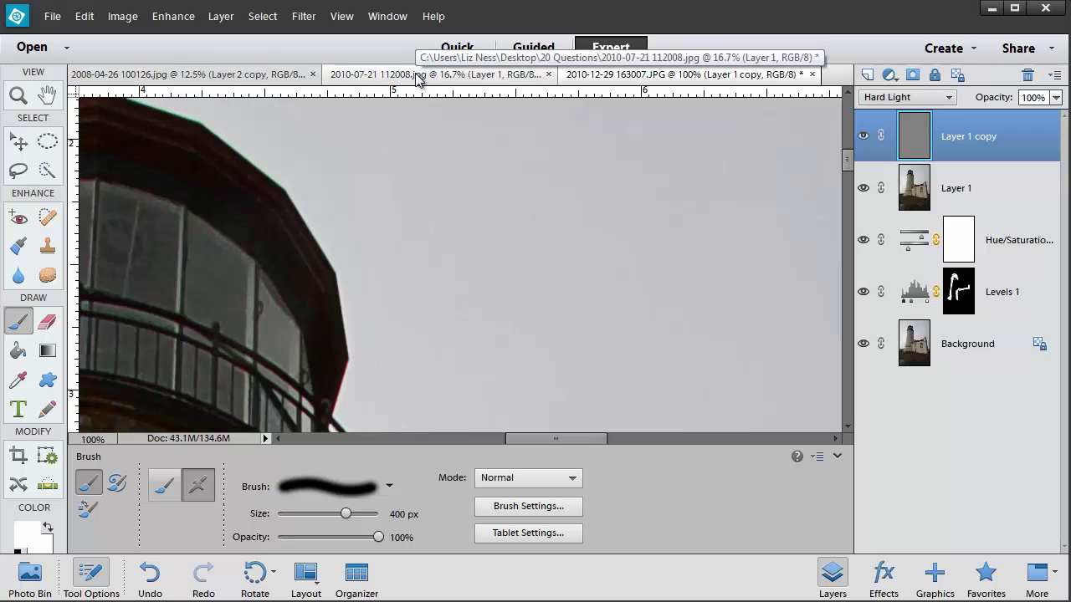
key(ctrl+minus)
key(ctrl+minus)
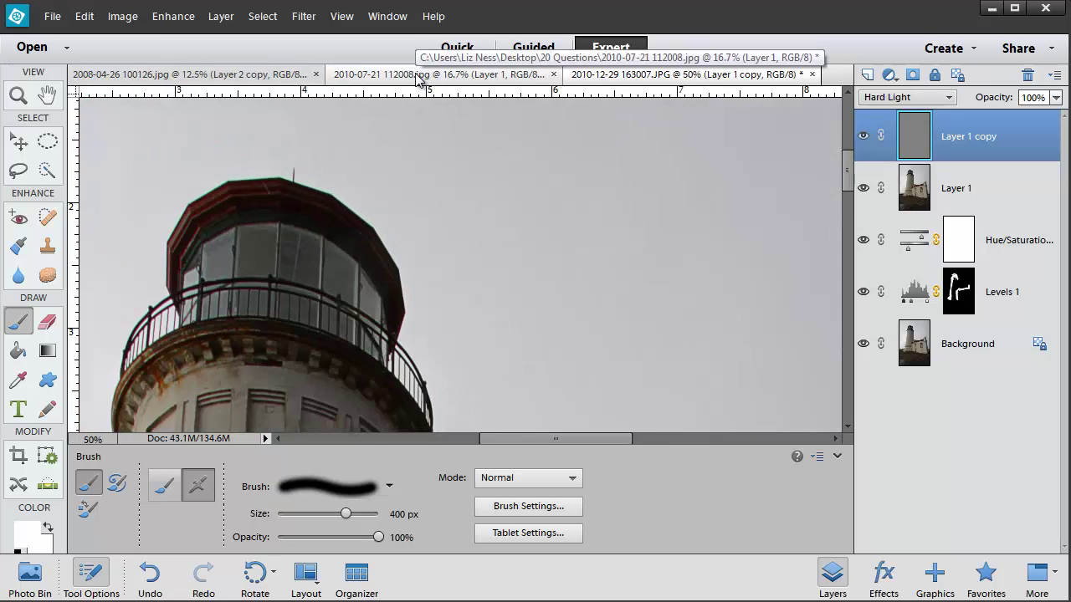
key(ctrl+minus)
key(ctrl+minus)
key(ctrl+minus)
key(ctrl+minus)
key(ctrl+minus)
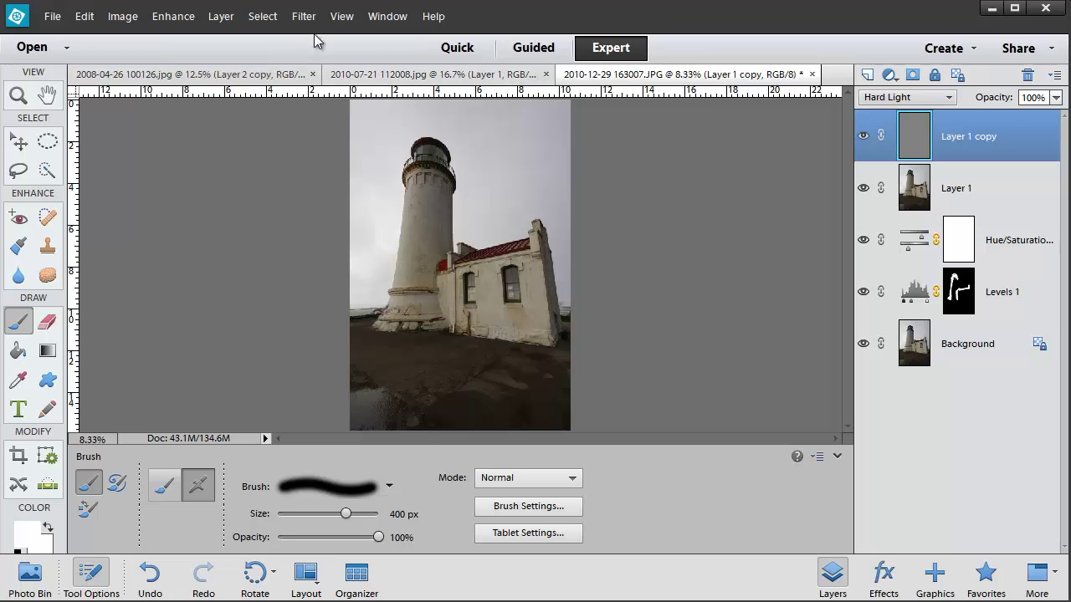
Open the History panel, view the original snapshot, then return to the Blending Change state
click(387, 16)
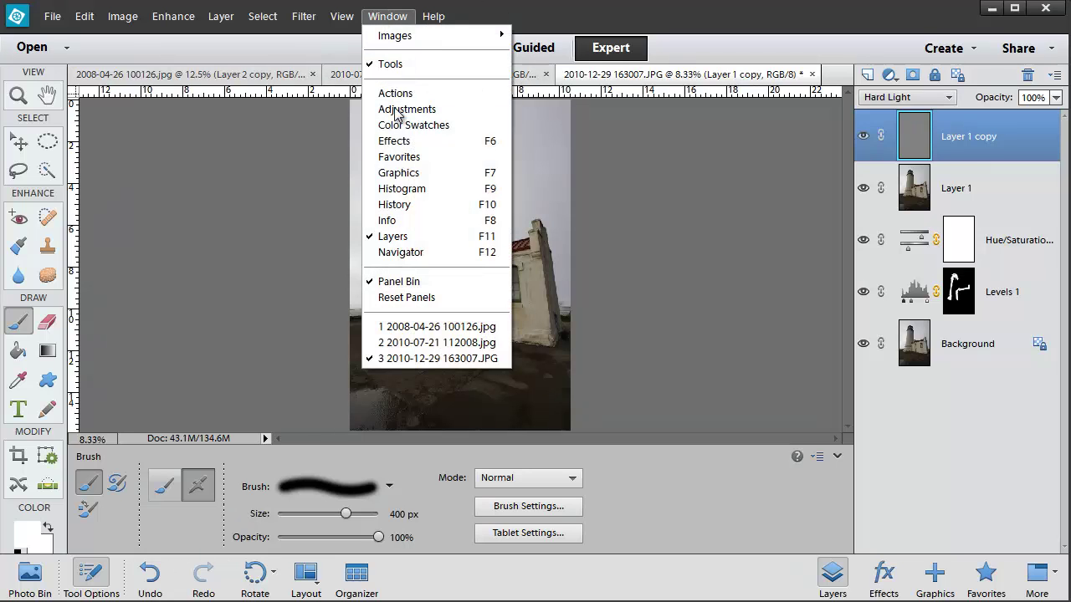
click(400, 204)
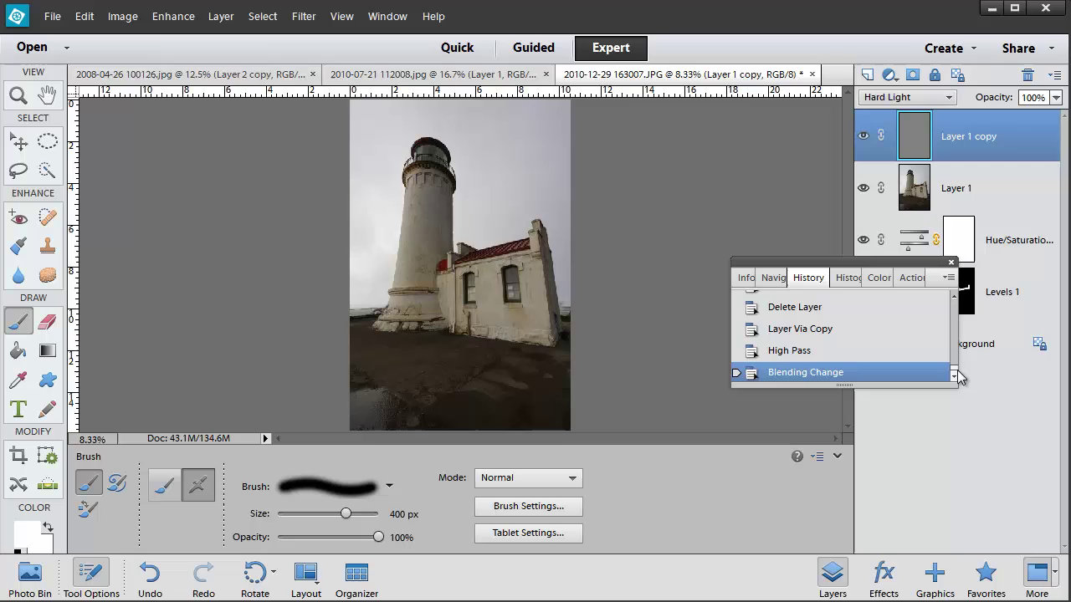
drag(954, 374, 922, 378)
click(826, 322)
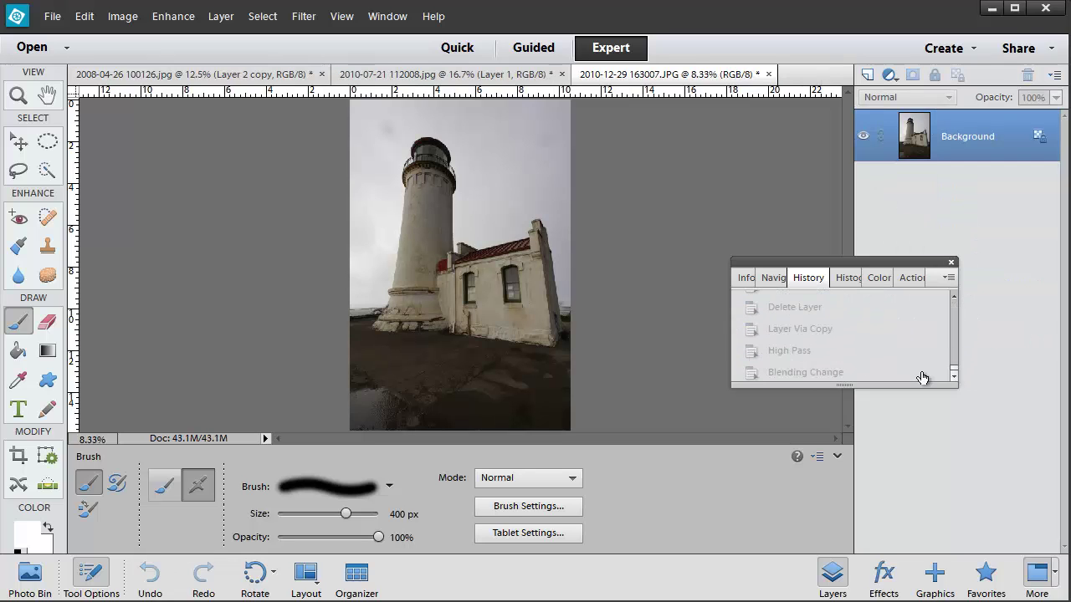
click(795, 375)
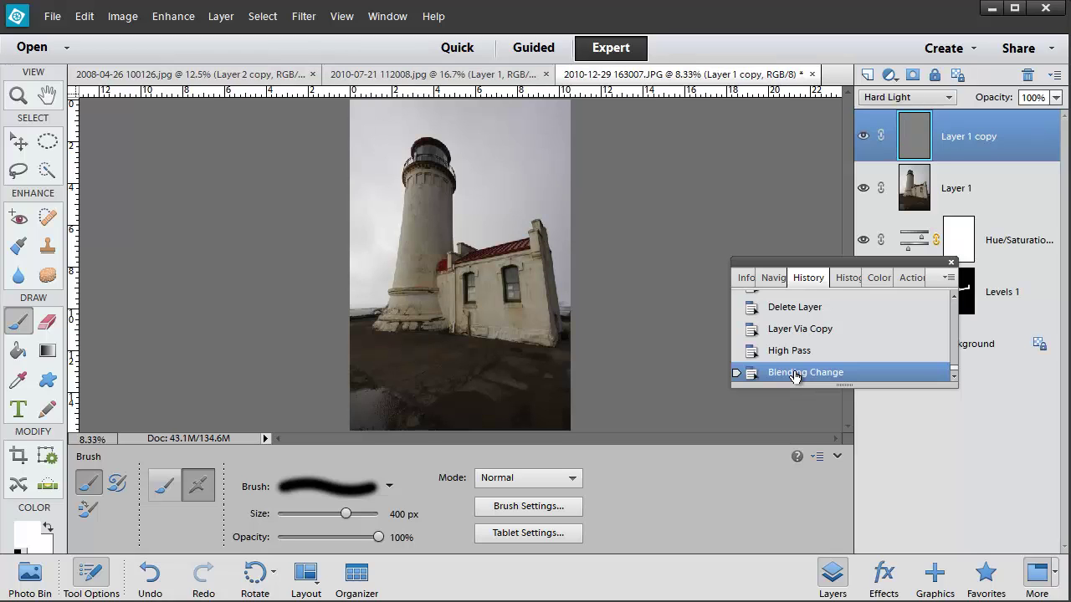